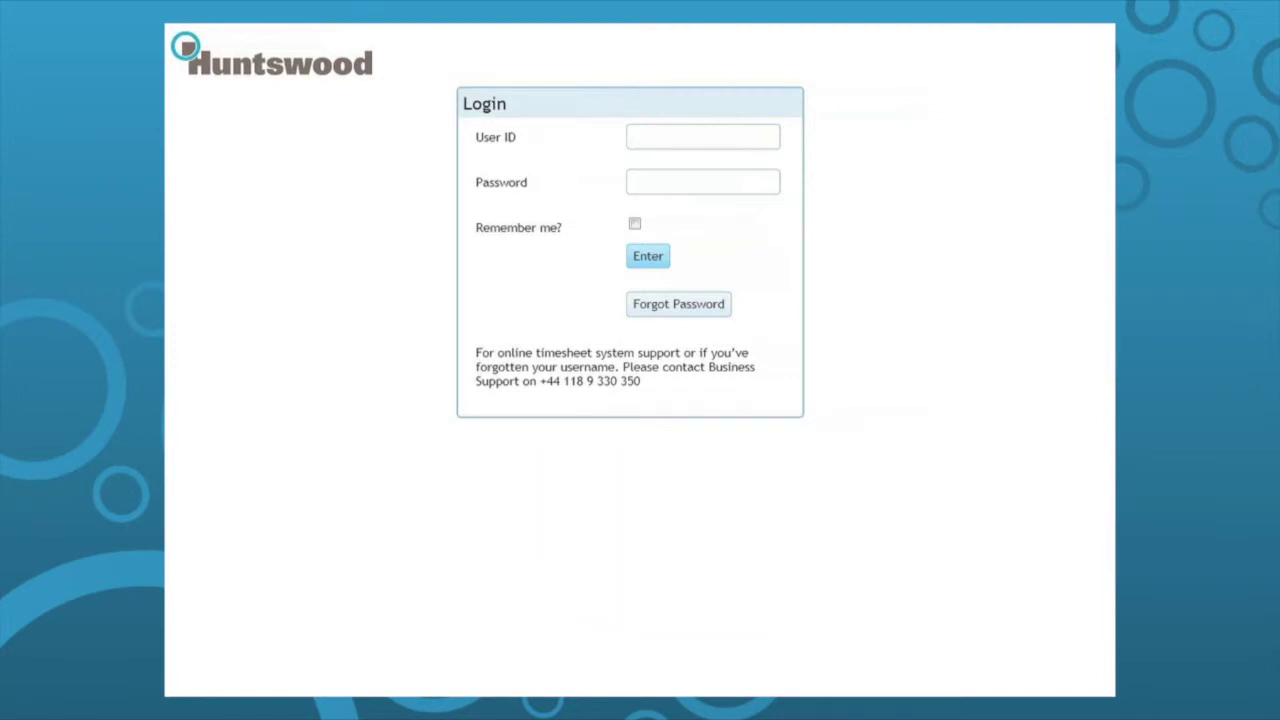
# Sign in with the account's user ID and password to reach the outstanding timesheets.
pyautogui.click(732, 140)
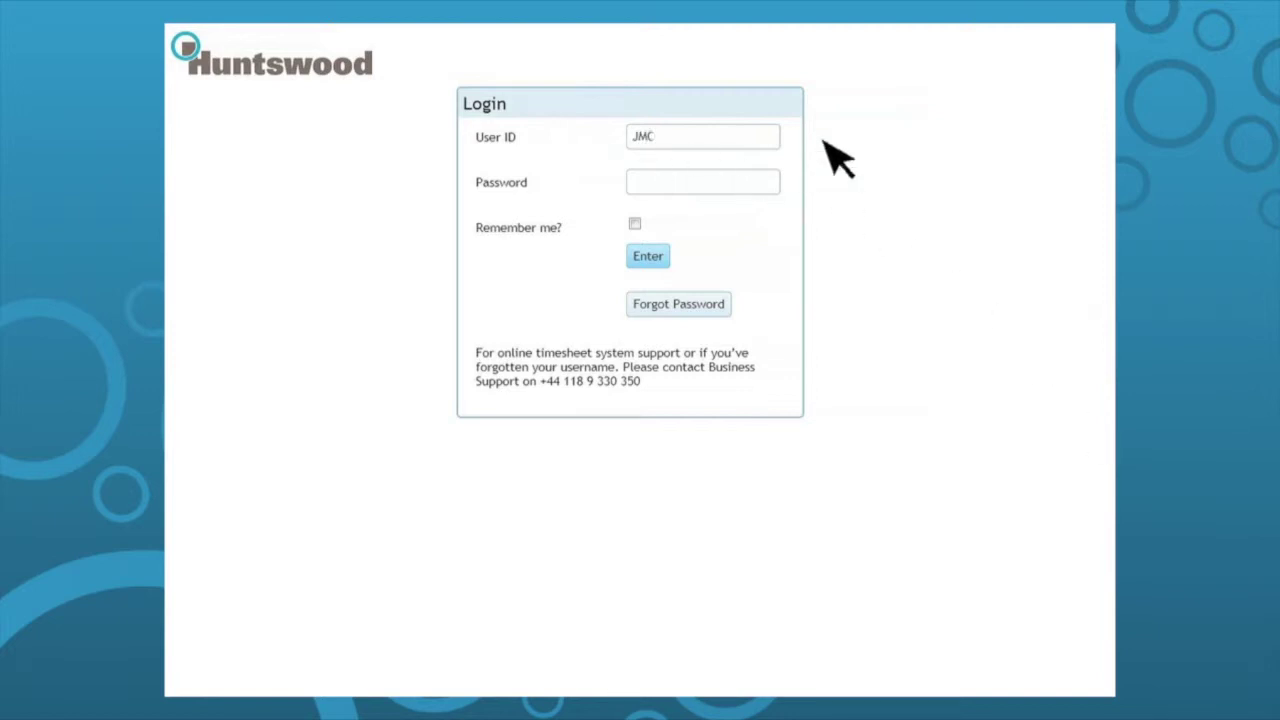
pyautogui.press('Tab')
pyautogui.write('*******')
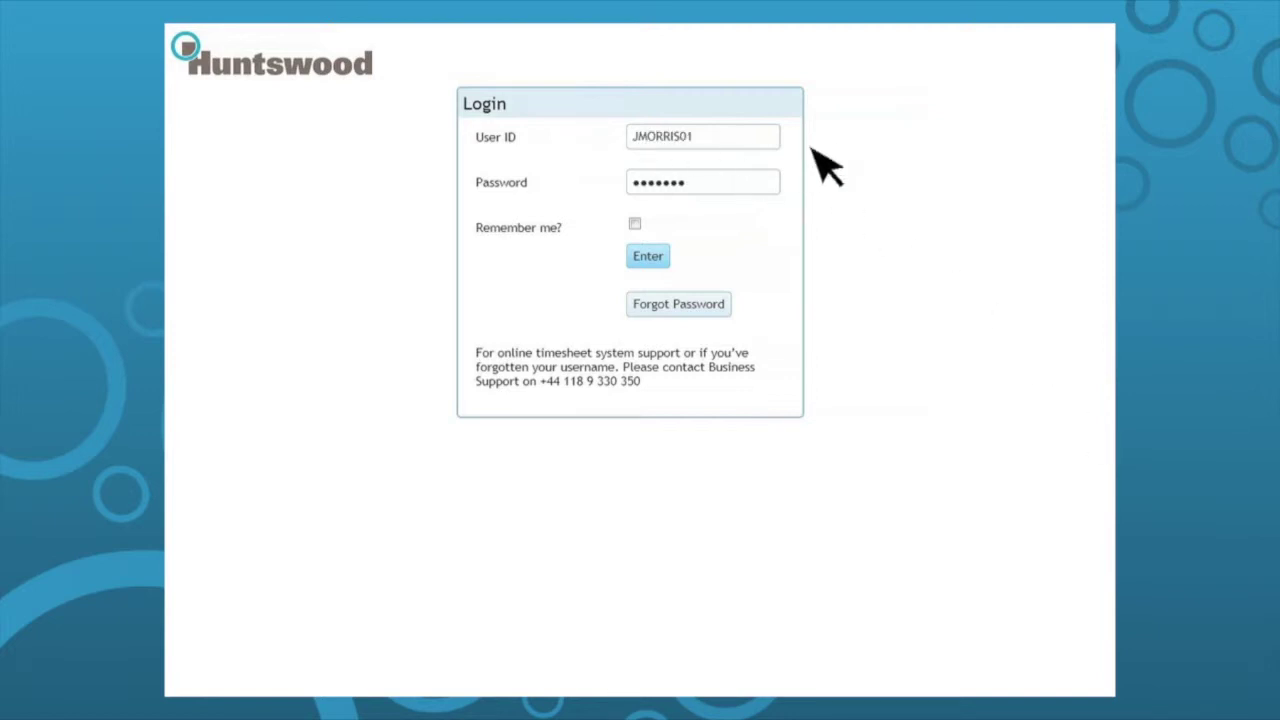
pyautogui.click(655, 262)
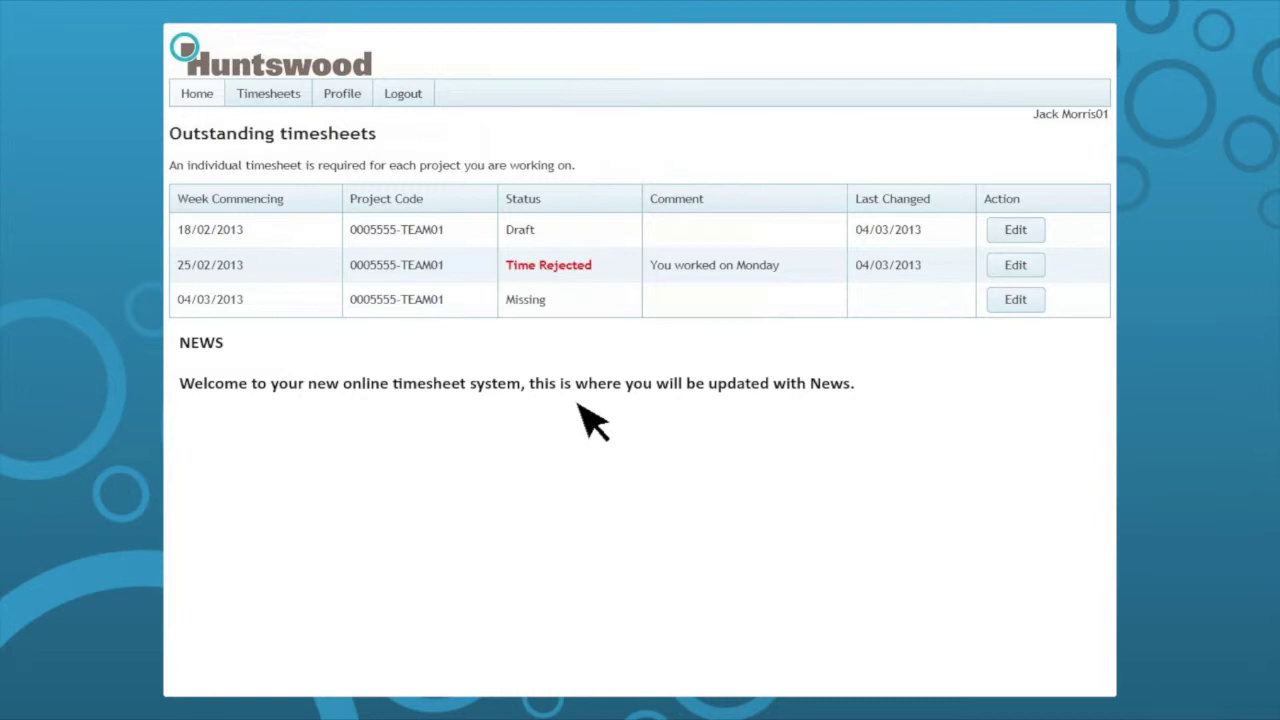
# On the Profile page, enter and confirm the new e-mail address, then save it.
pyautogui.click(345, 95)
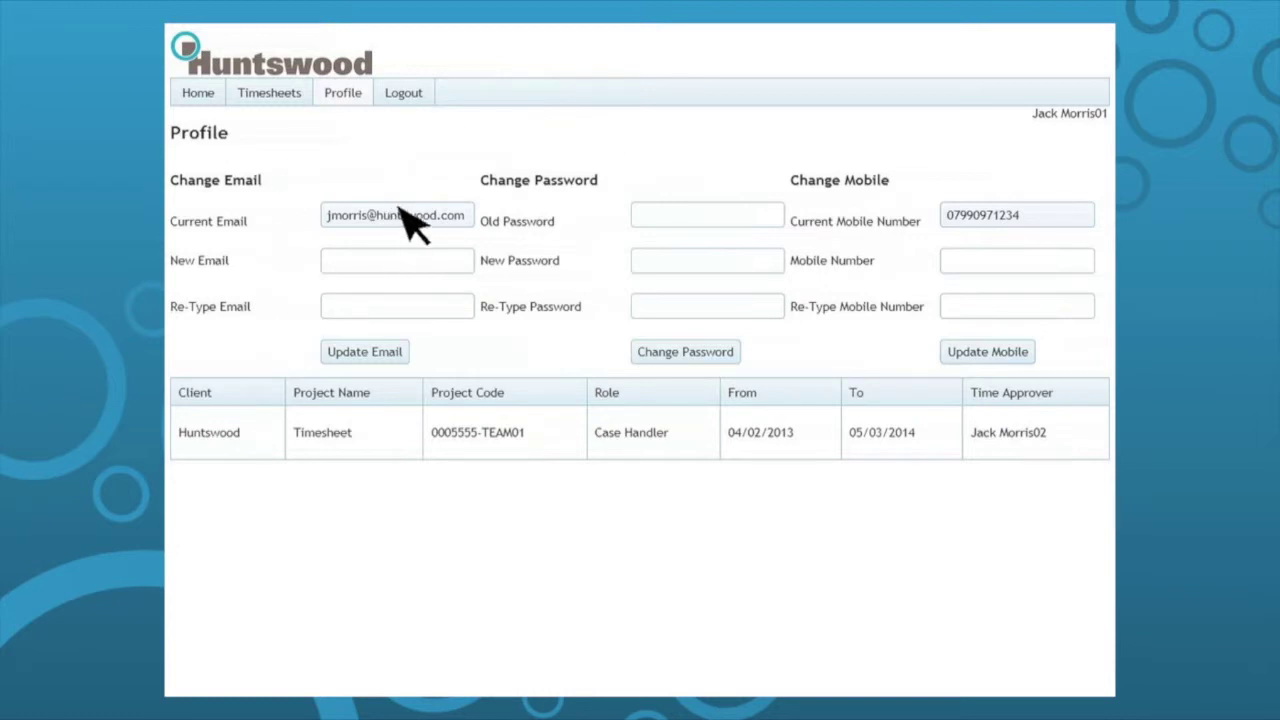
pyautogui.click(430, 266)
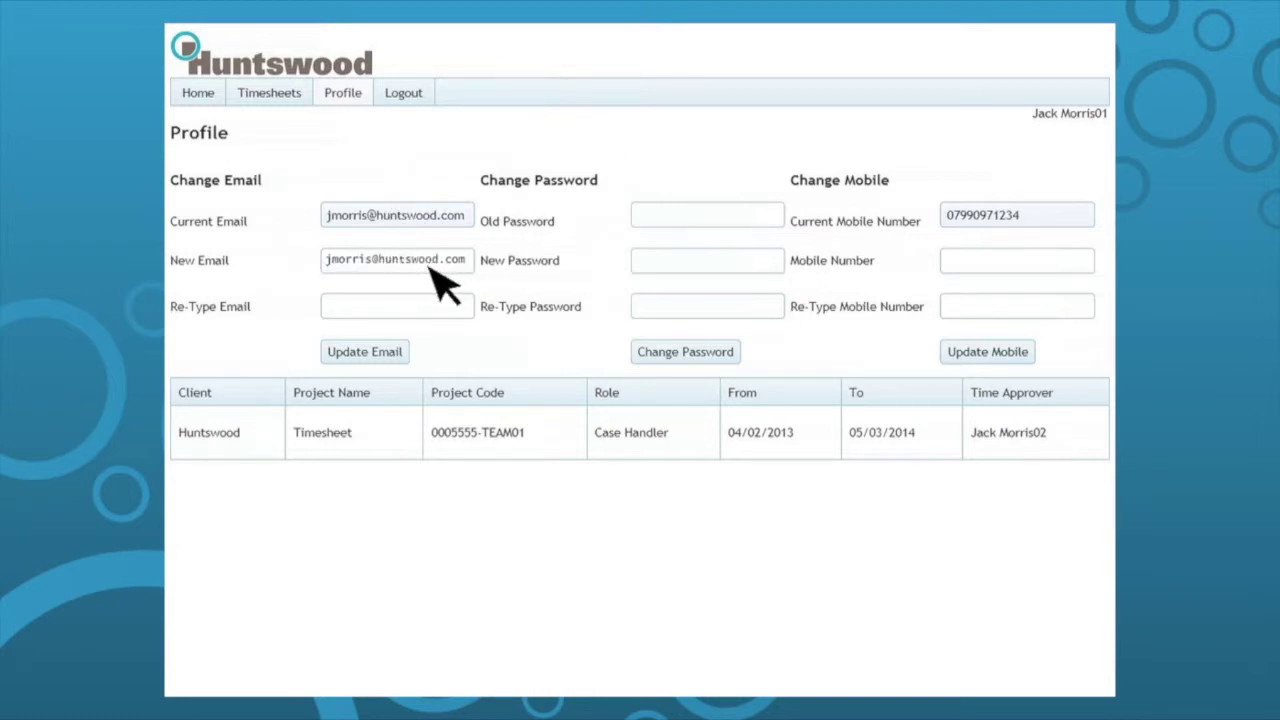
pyautogui.press('Tab')
pyautogui.click(372, 352)
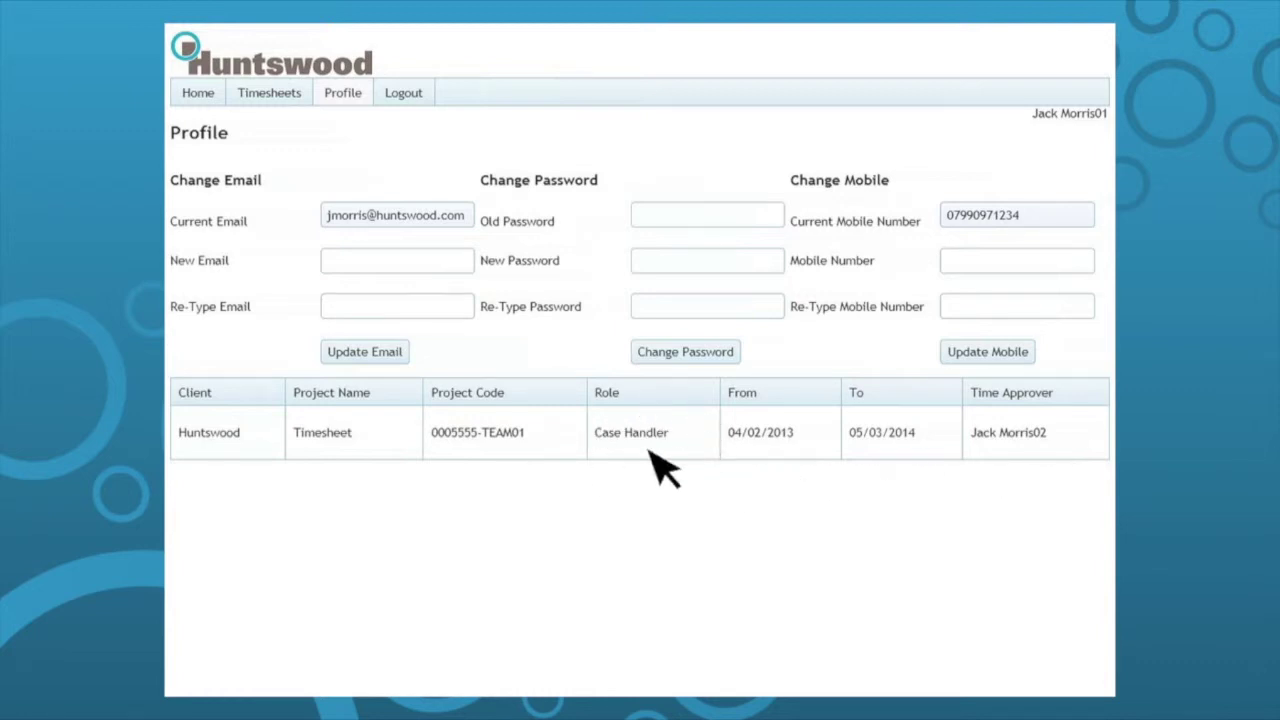
pyautogui.moveTo(650, 450)
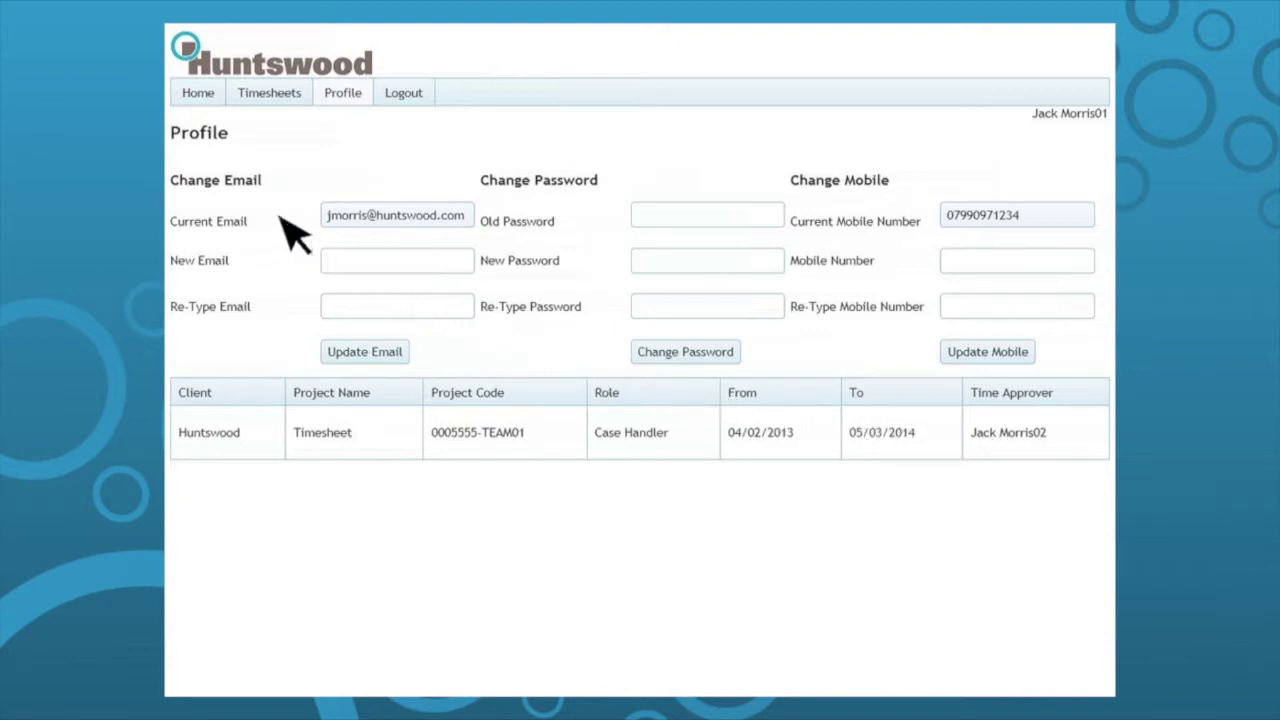
# Open the 18/02/2013 Draft timesheet, keeping week 18/02/2013 and project 0005555-TEAM01.
pyautogui.click(199, 94)
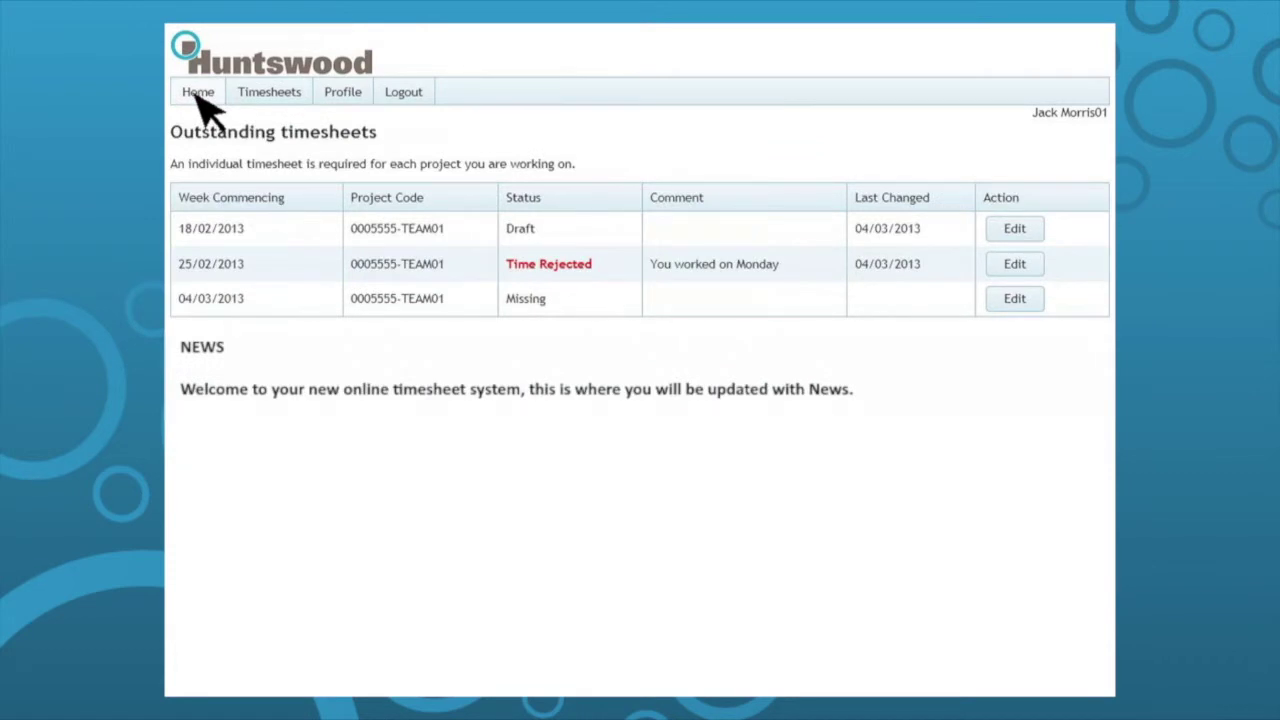
pyautogui.click(1029, 230)
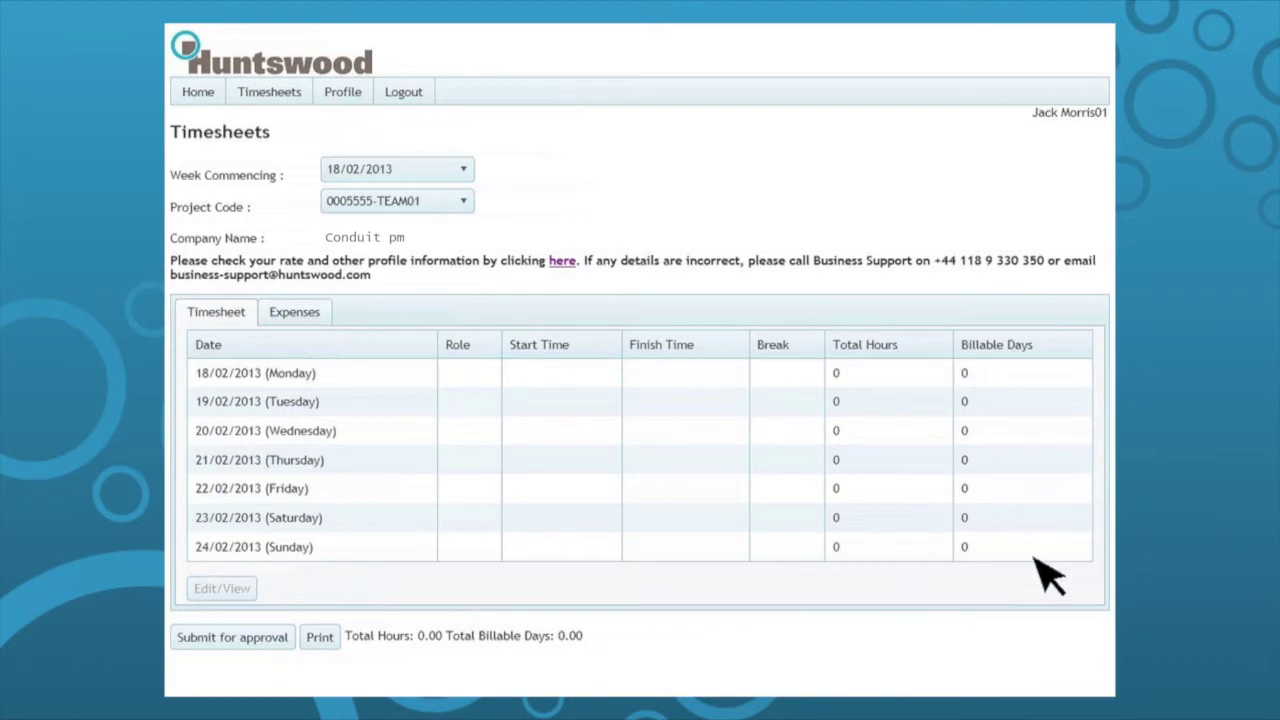
pyautogui.click(463, 170)
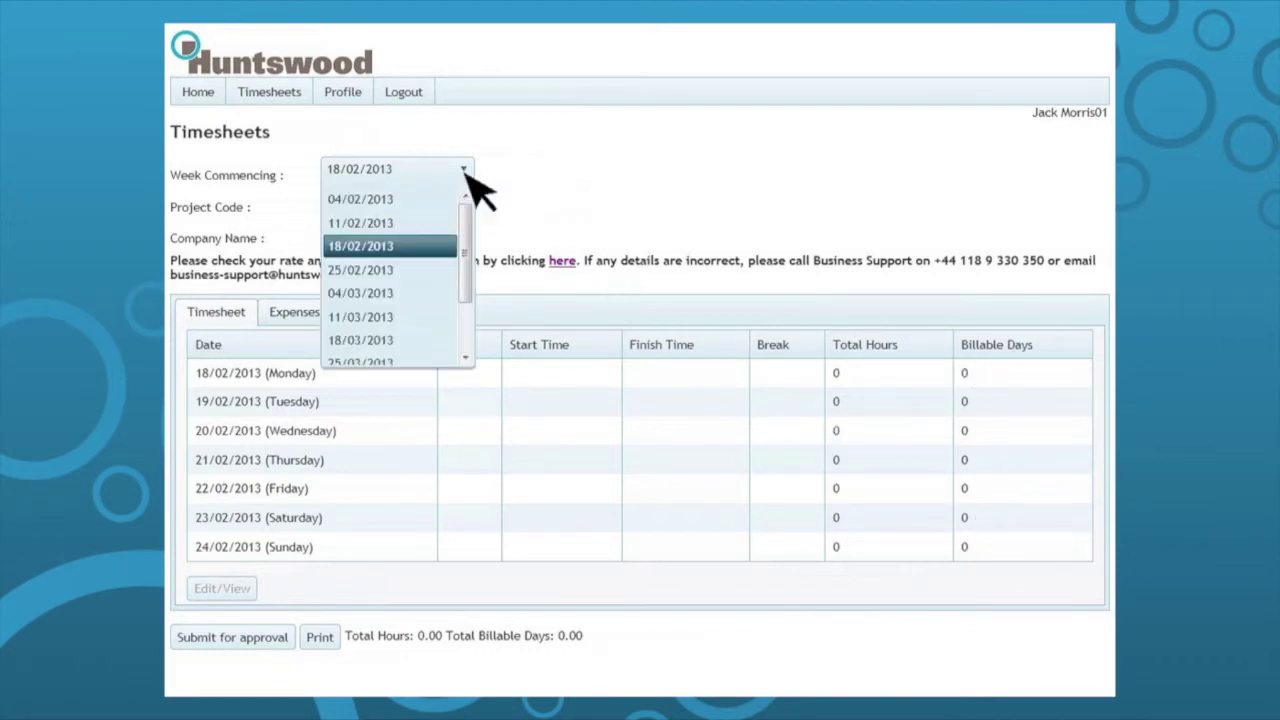
pyautogui.click(432, 248)
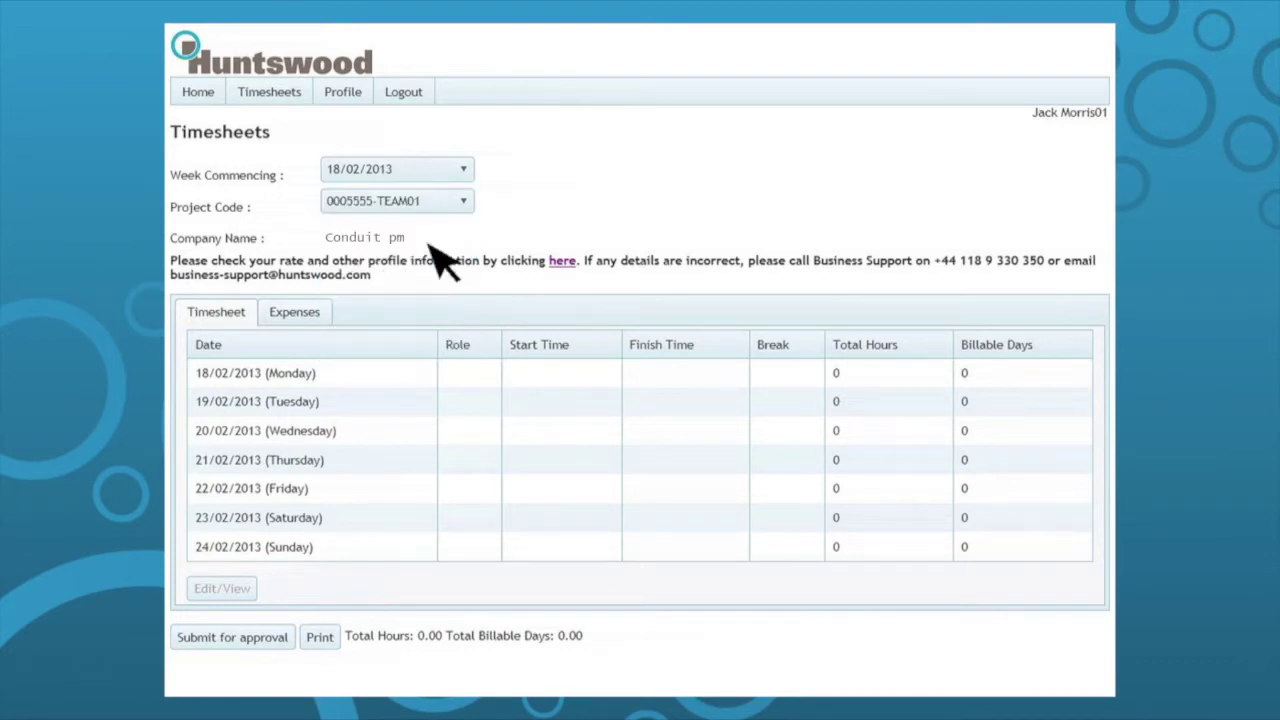
pyautogui.click(464, 203)
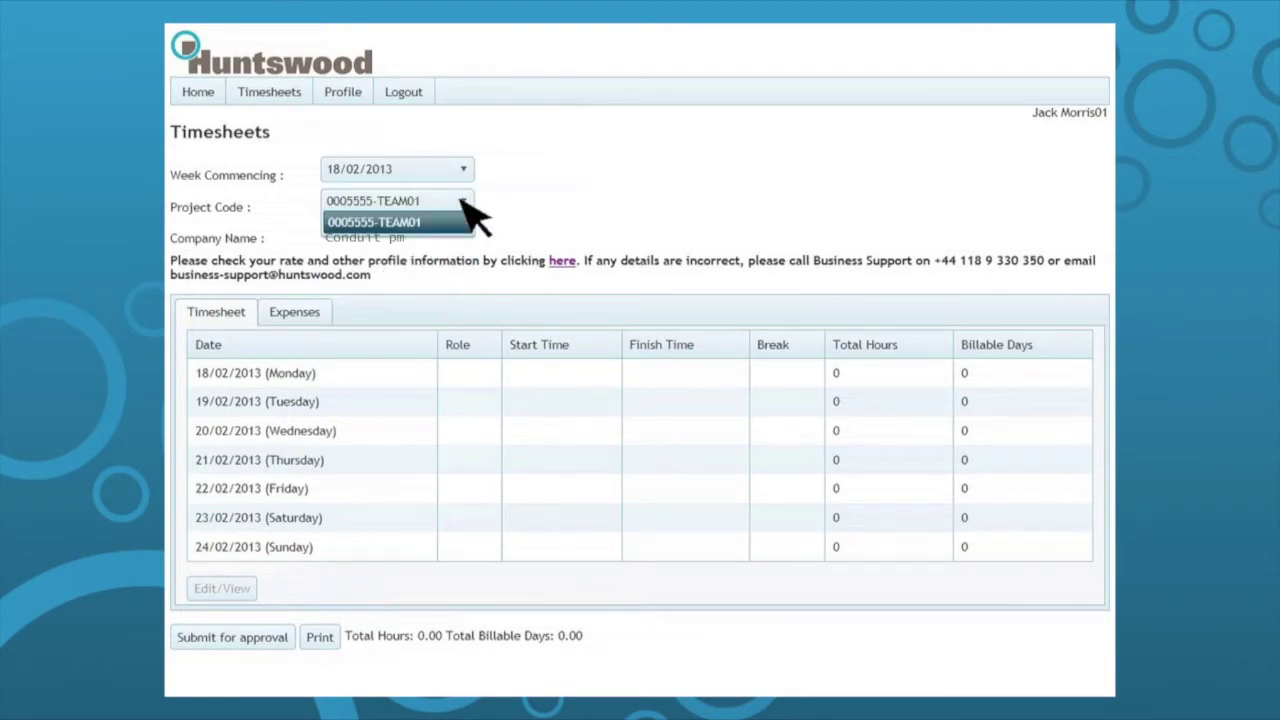
pyautogui.click(427, 224)
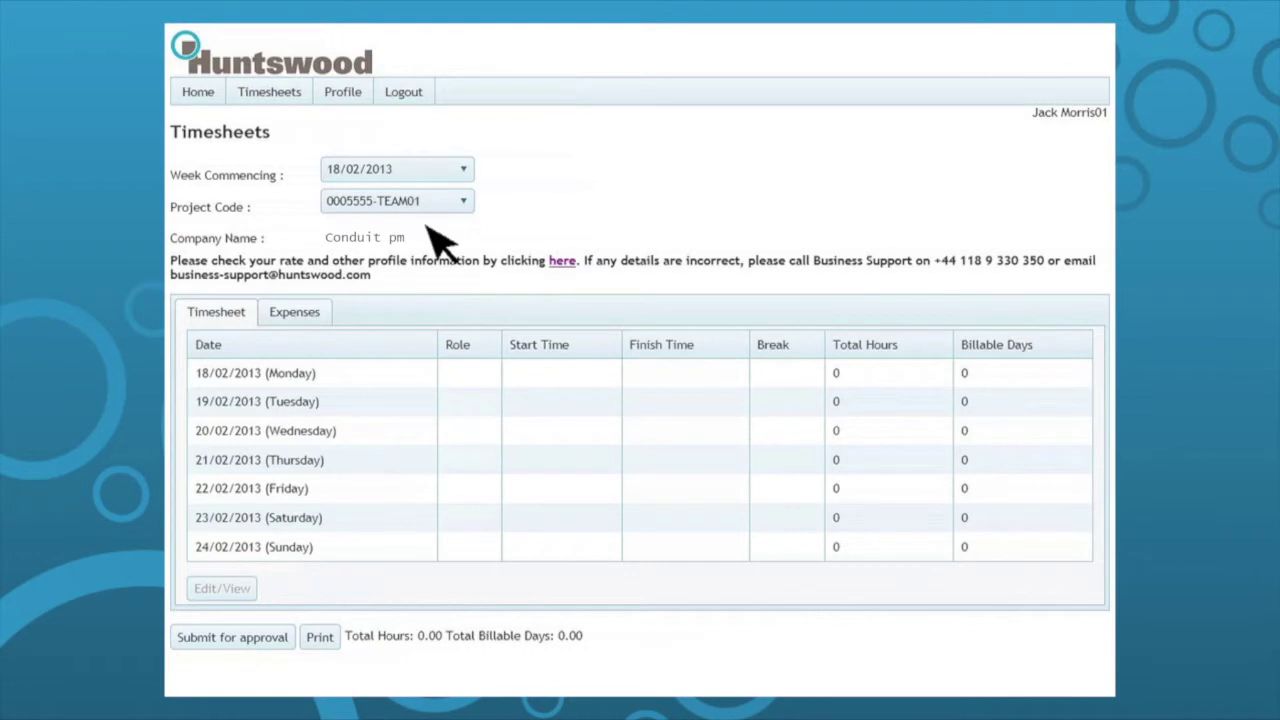
# Open Monday 18/02/2013's time entry with Case Handler as the role.
pyautogui.click(368, 378)
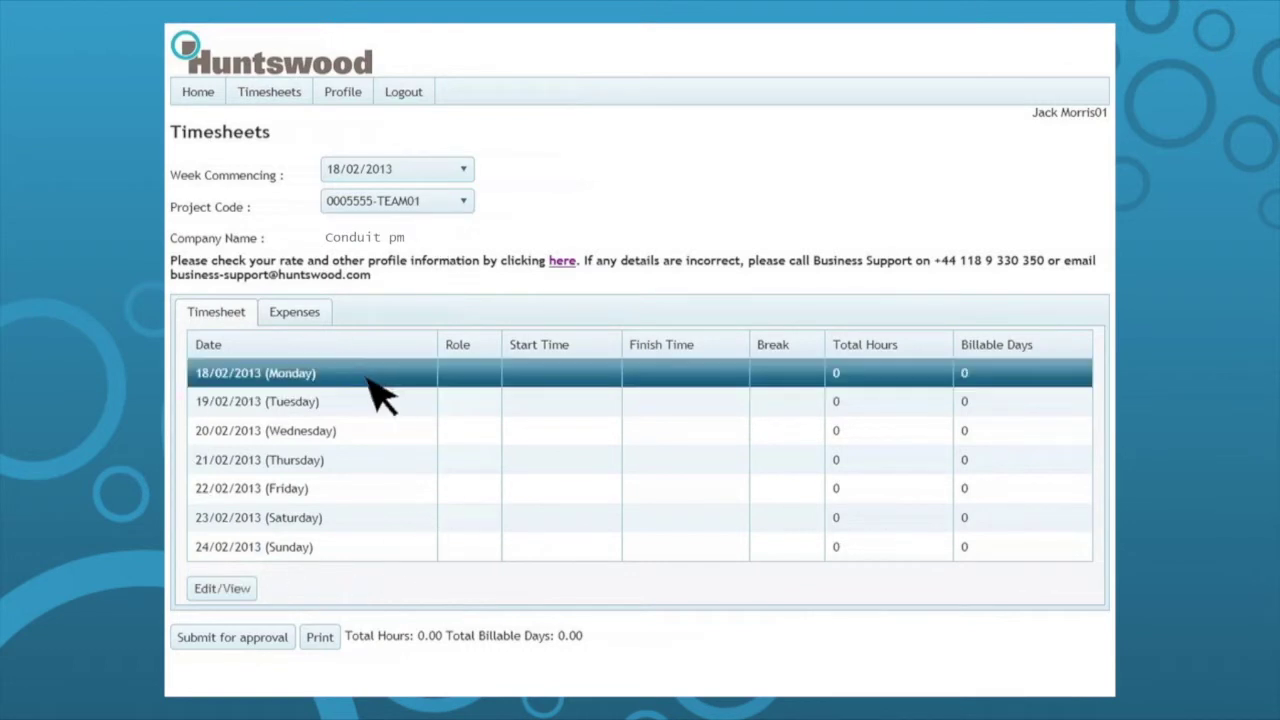
pyautogui.click(238, 592)
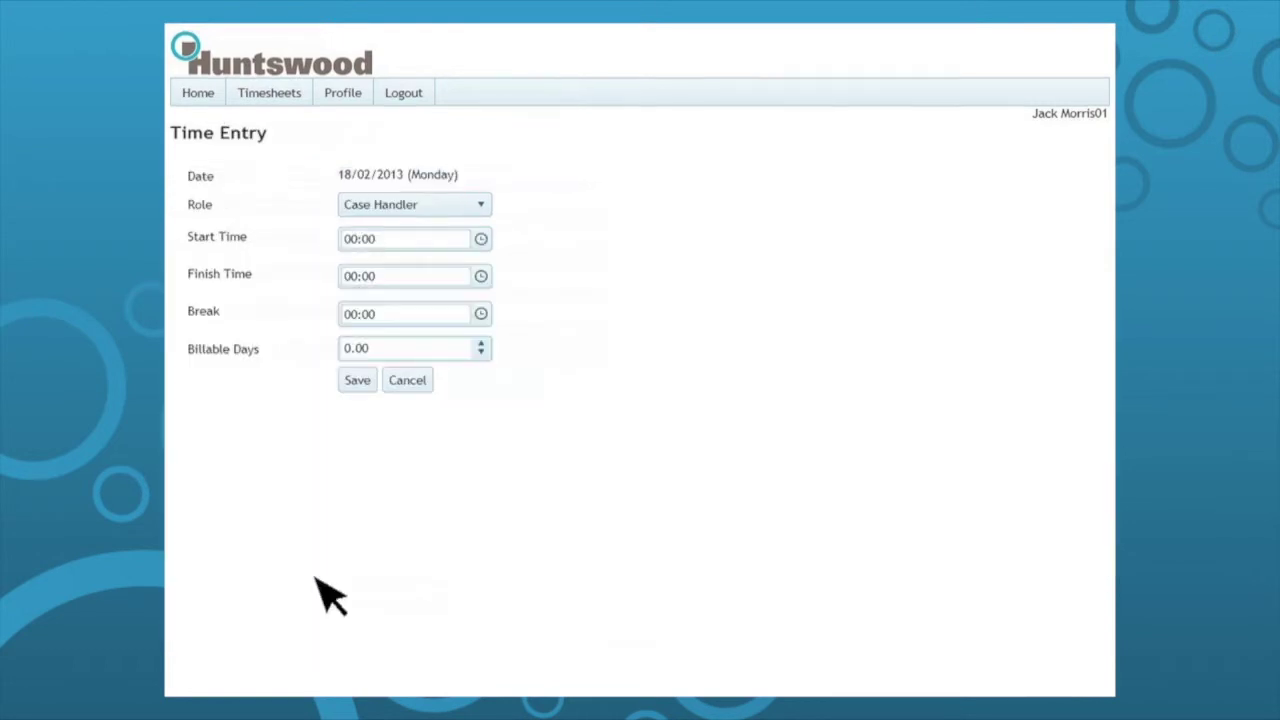
pyautogui.click(482, 214)
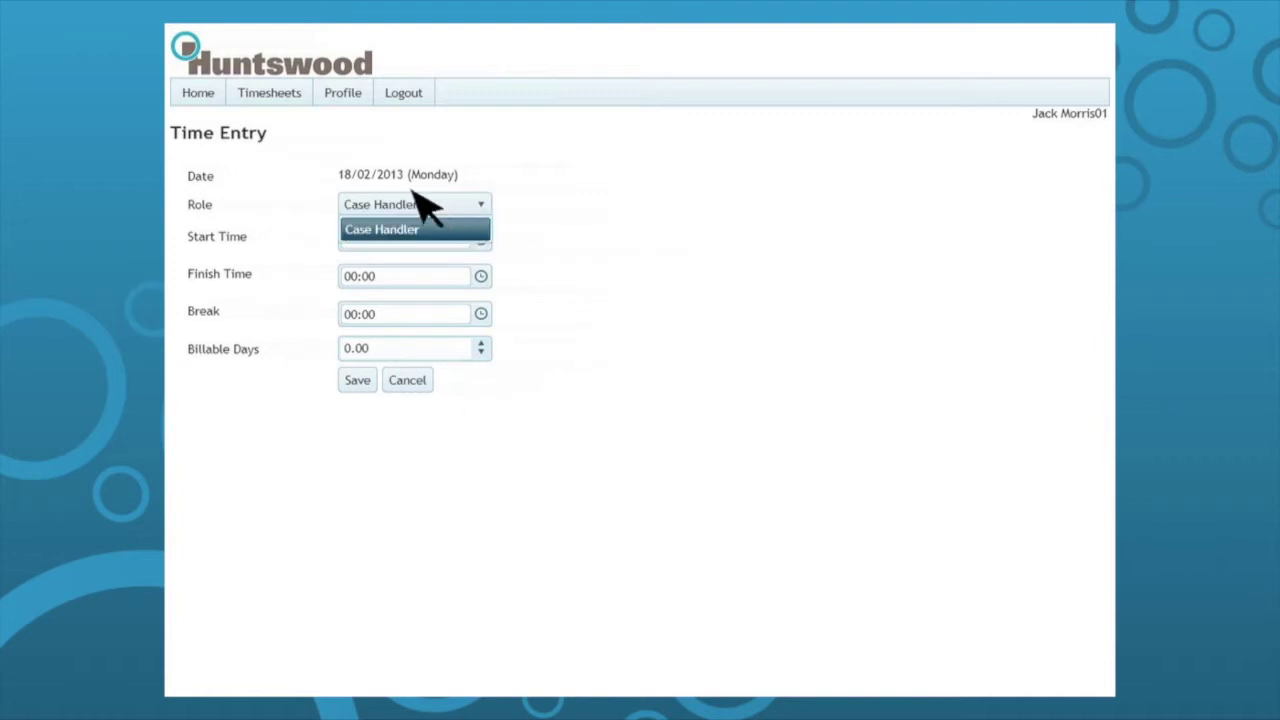
pyautogui.click(458, 234)
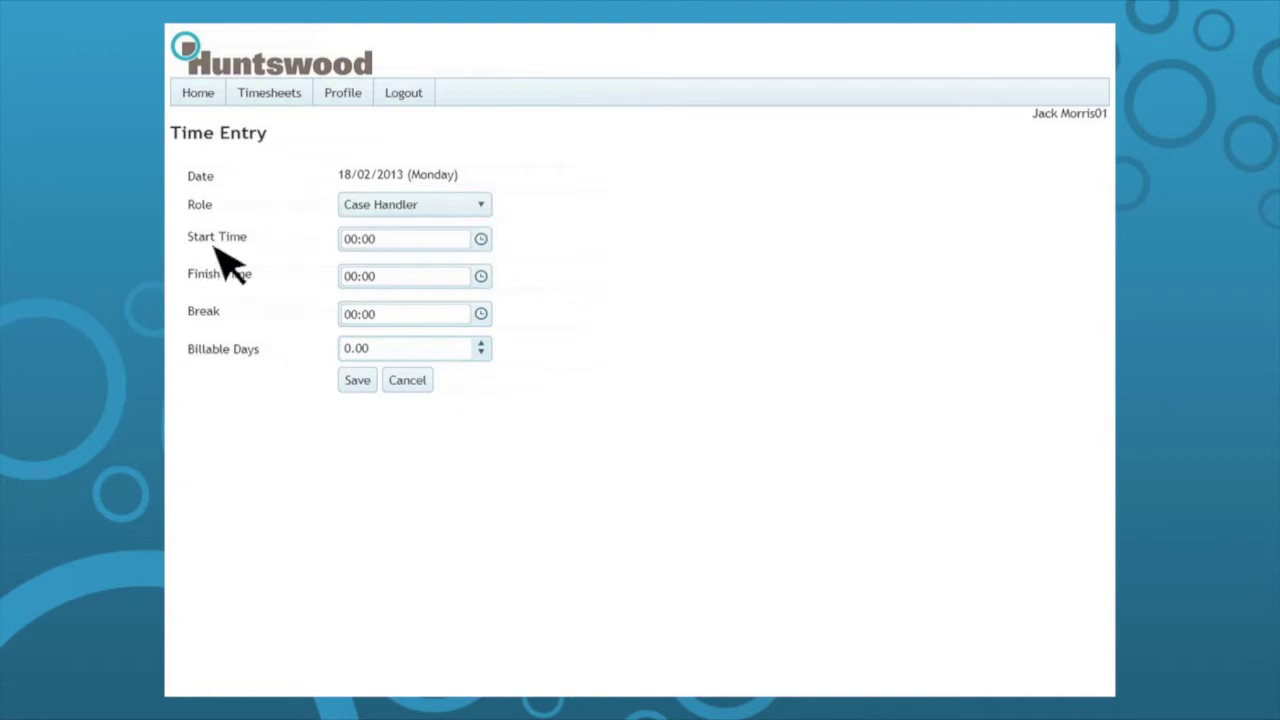
# Set Monday to 09:00–17:30 with a 01:00 break and 0.50 billable days, and save.
pyautogui.click(482, 247)
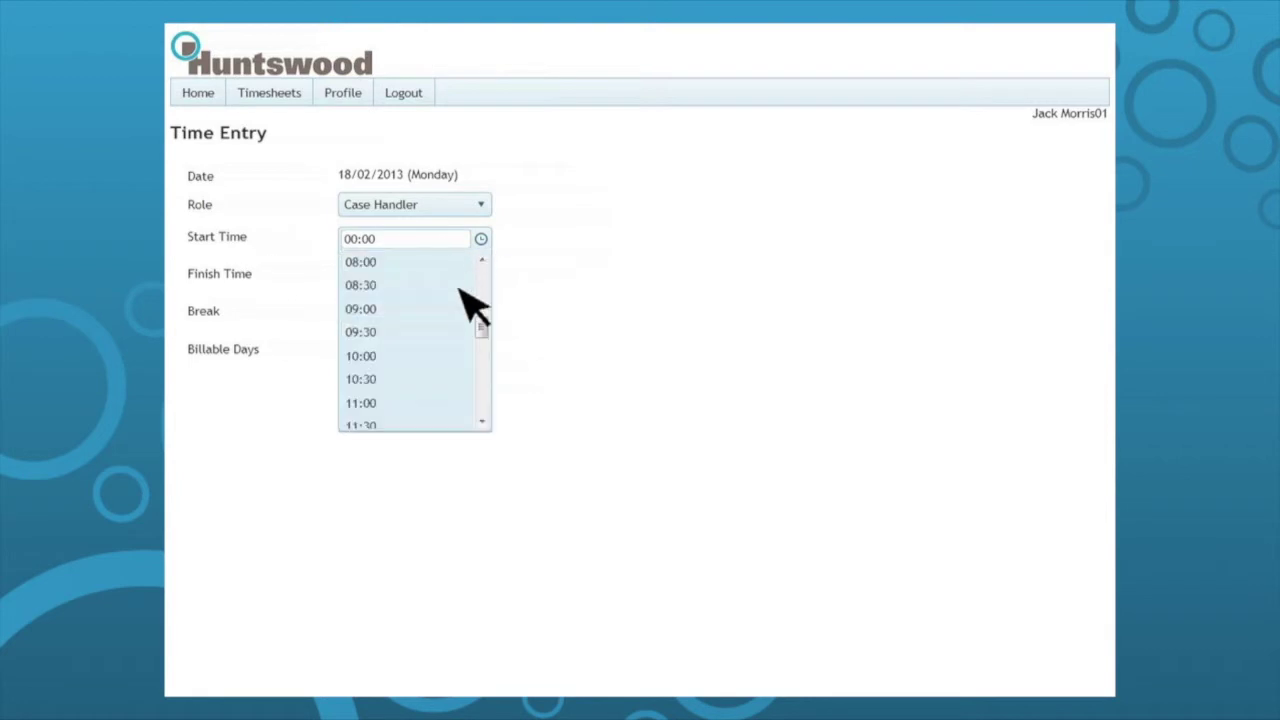
pyautogui.click(440, 310)
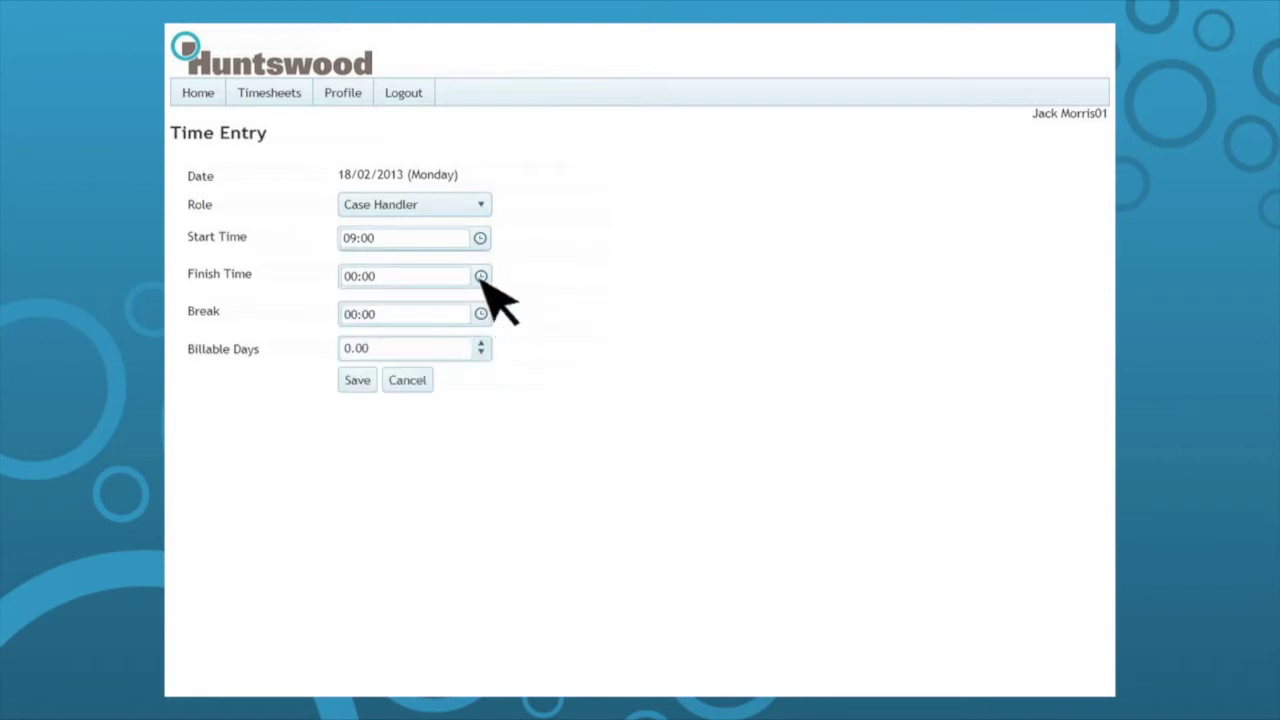
pyautogui.click(481, 277)
pyautogui.click(416, 358)
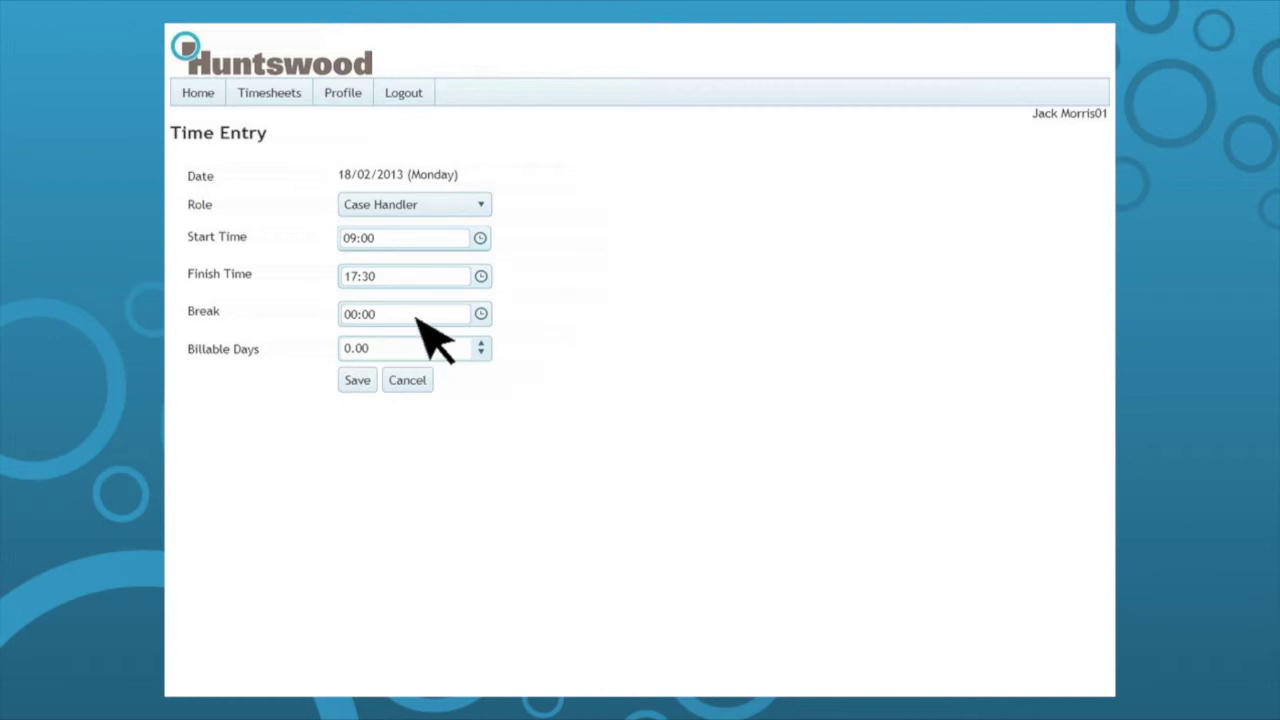
pyautogui.click(417, 319)
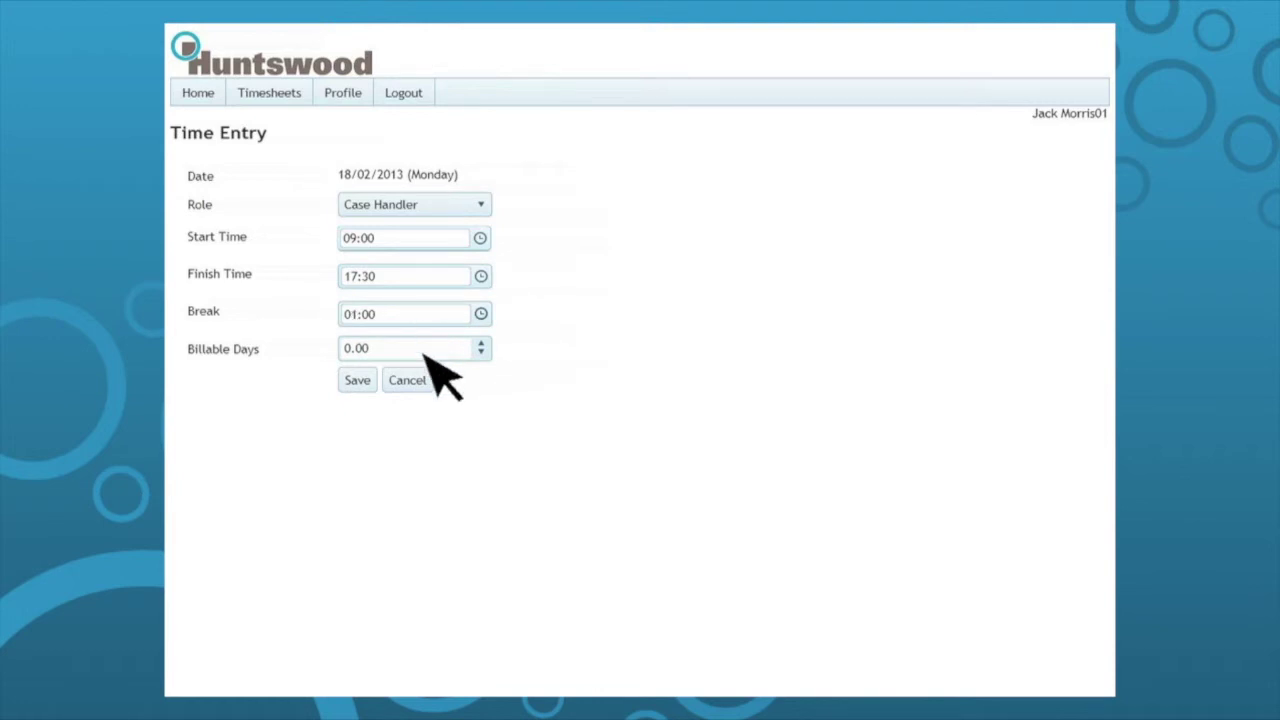
pyautogui.tripleClick(423, 355)
pyautogui.press('BackSpace')
pyautogui.write('0.50')
pyautogui.click(358, 381)
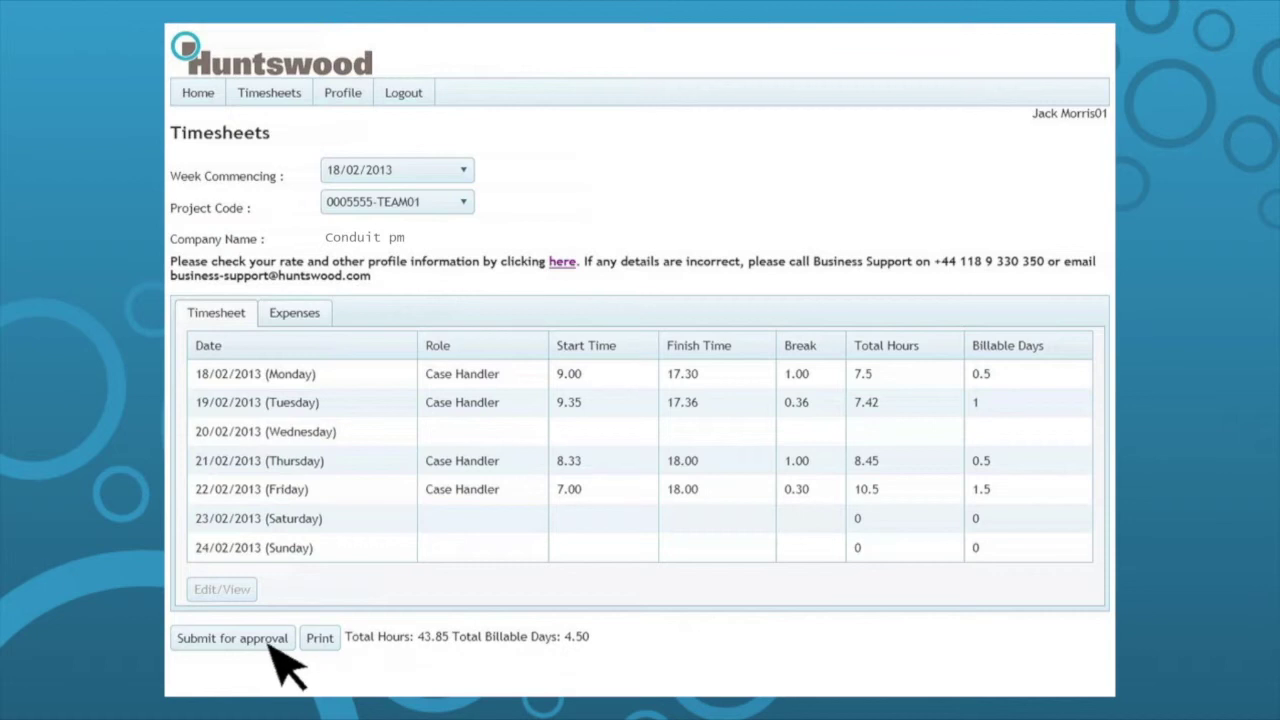
pyautogui.click(270, 643)
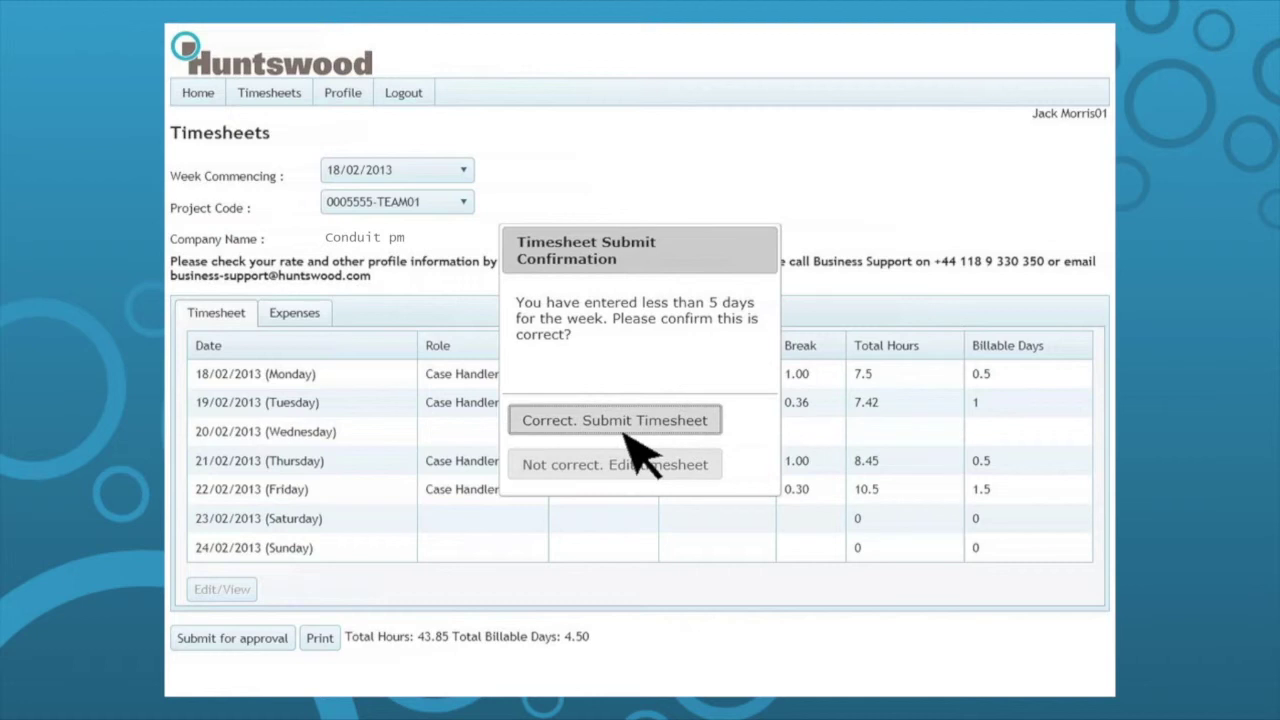
pyautogui.click(625, 428)
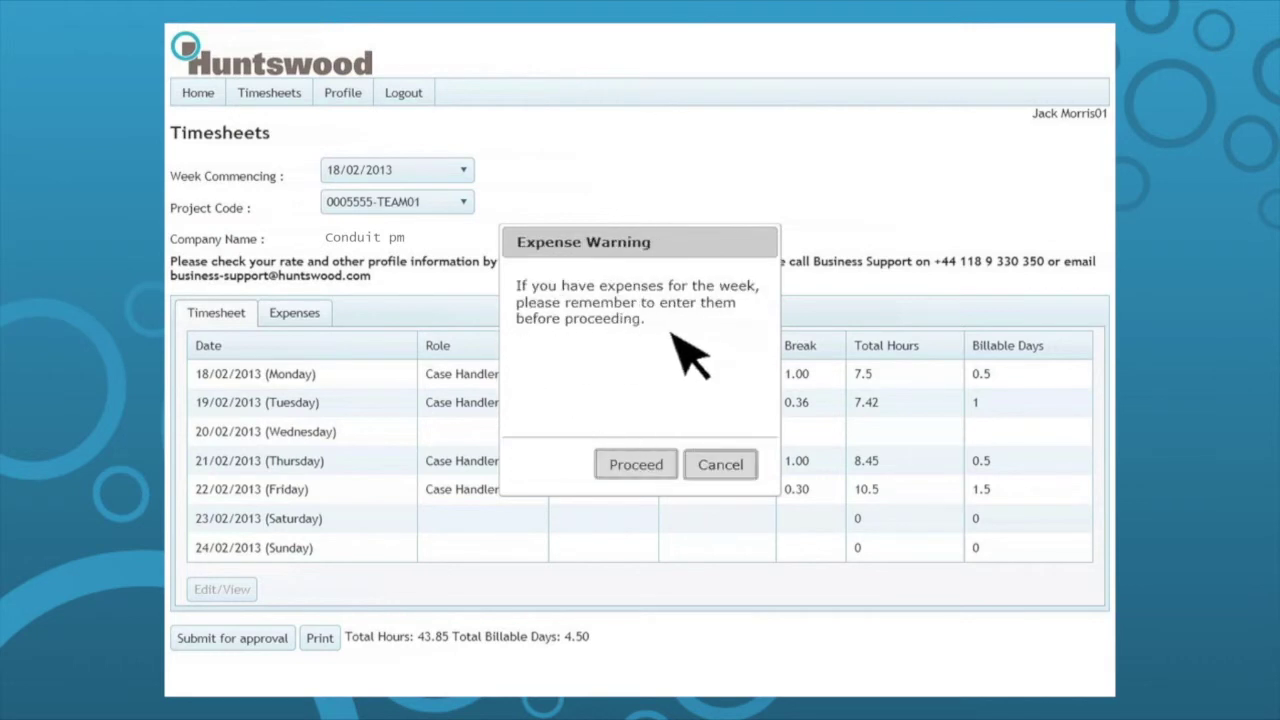
pyautogui.click(723, 464)
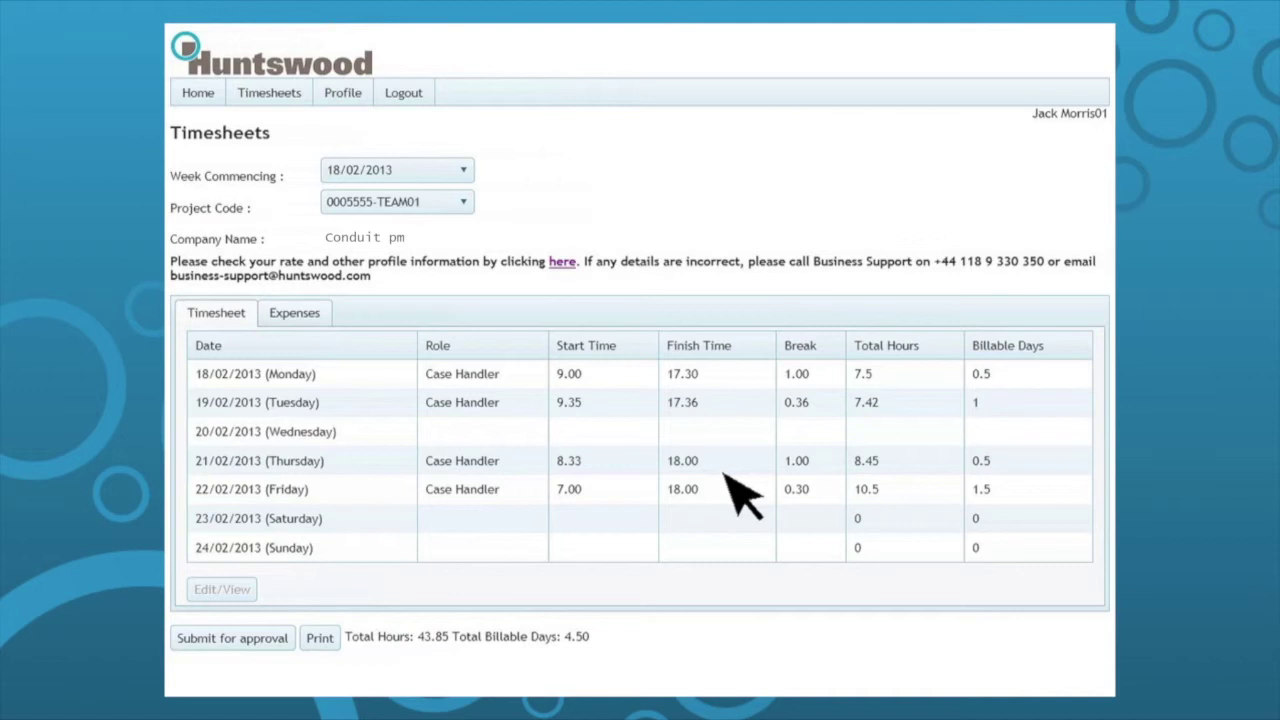
# Add a £100.00 Rail travel expense on 22/02/2013 commented 'Reading to Newcastle'.
pyautogui.click(302, 322)
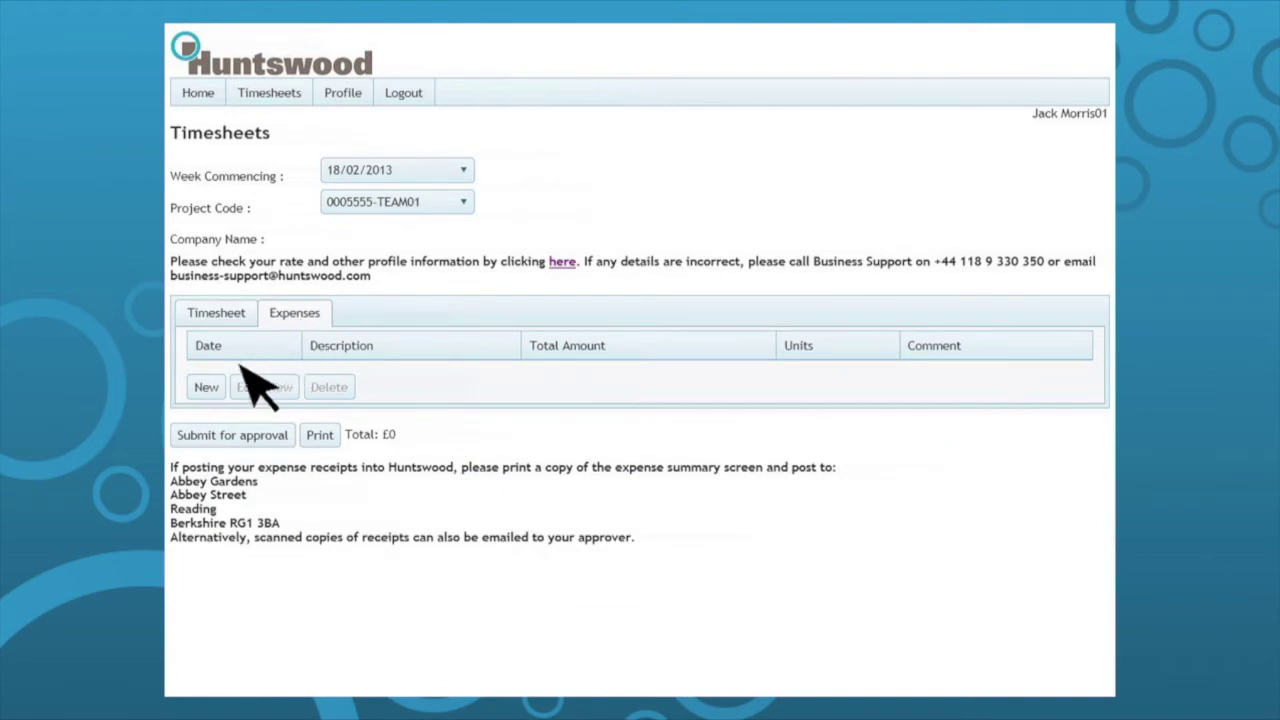
pyautogui.click(207, 387)
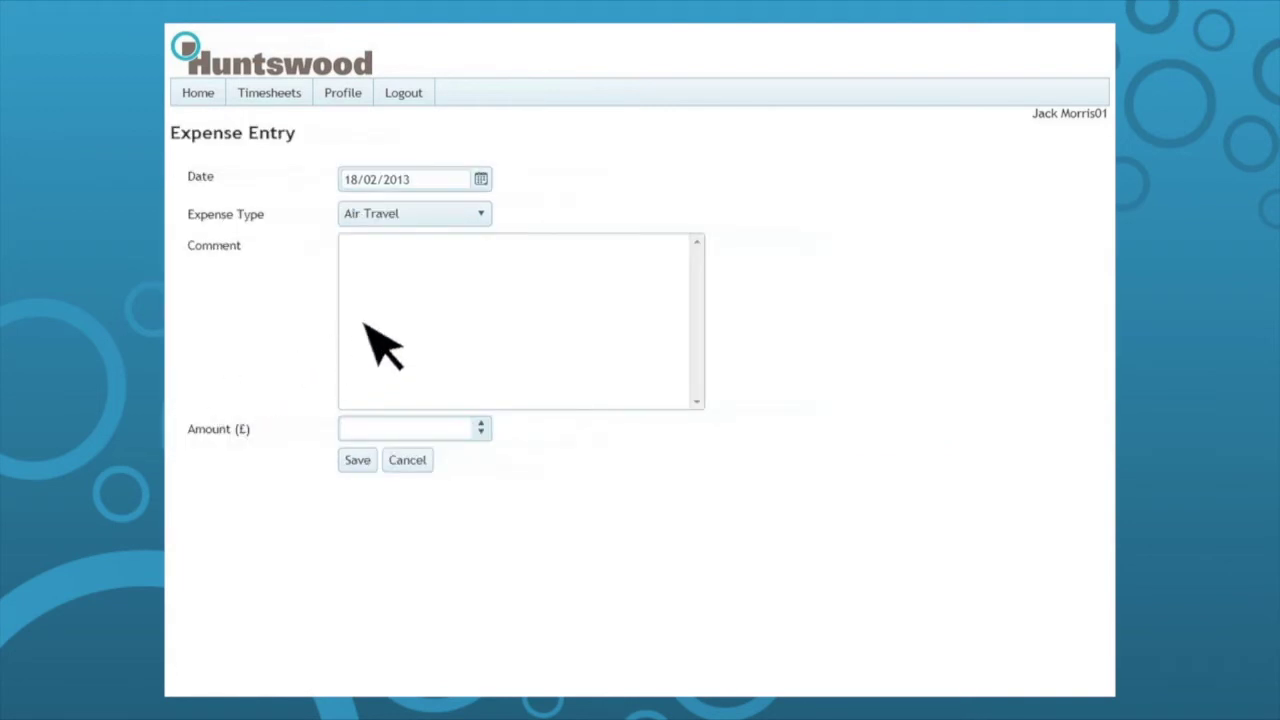
pyautogui.click(483, 179)
pyautogui.click(461, 320)
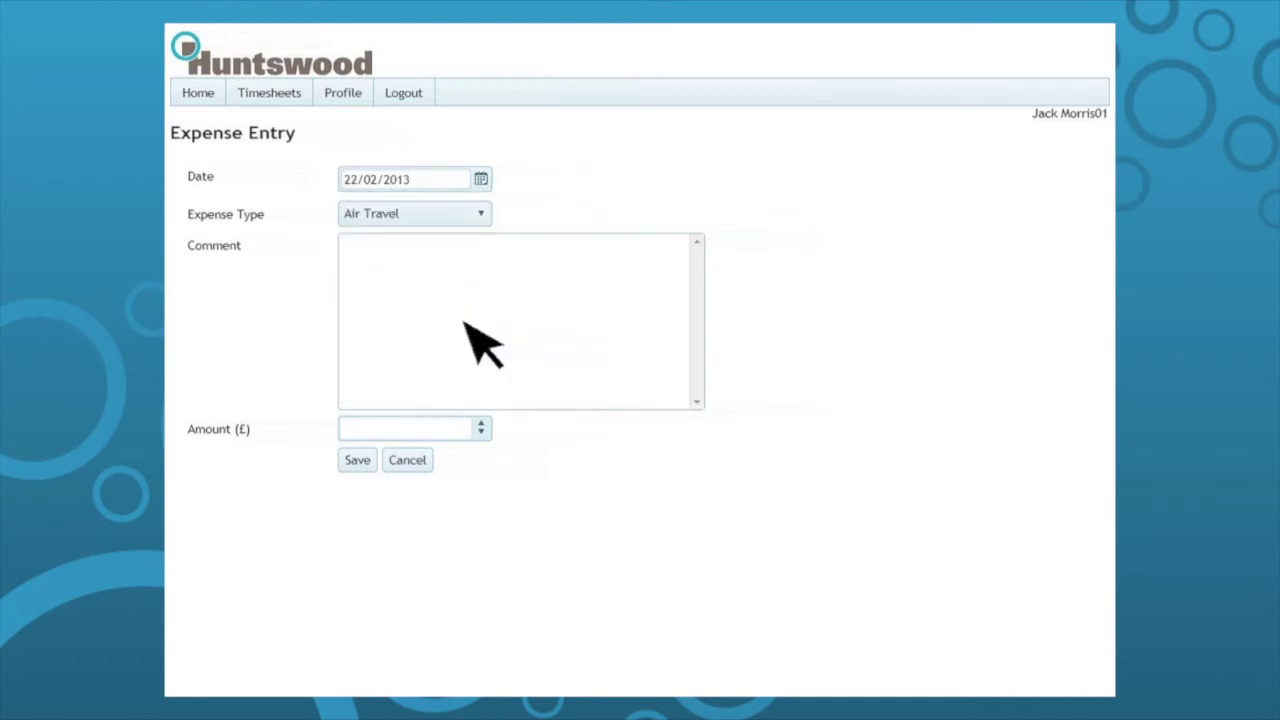
pyautogui.click(480, 218)
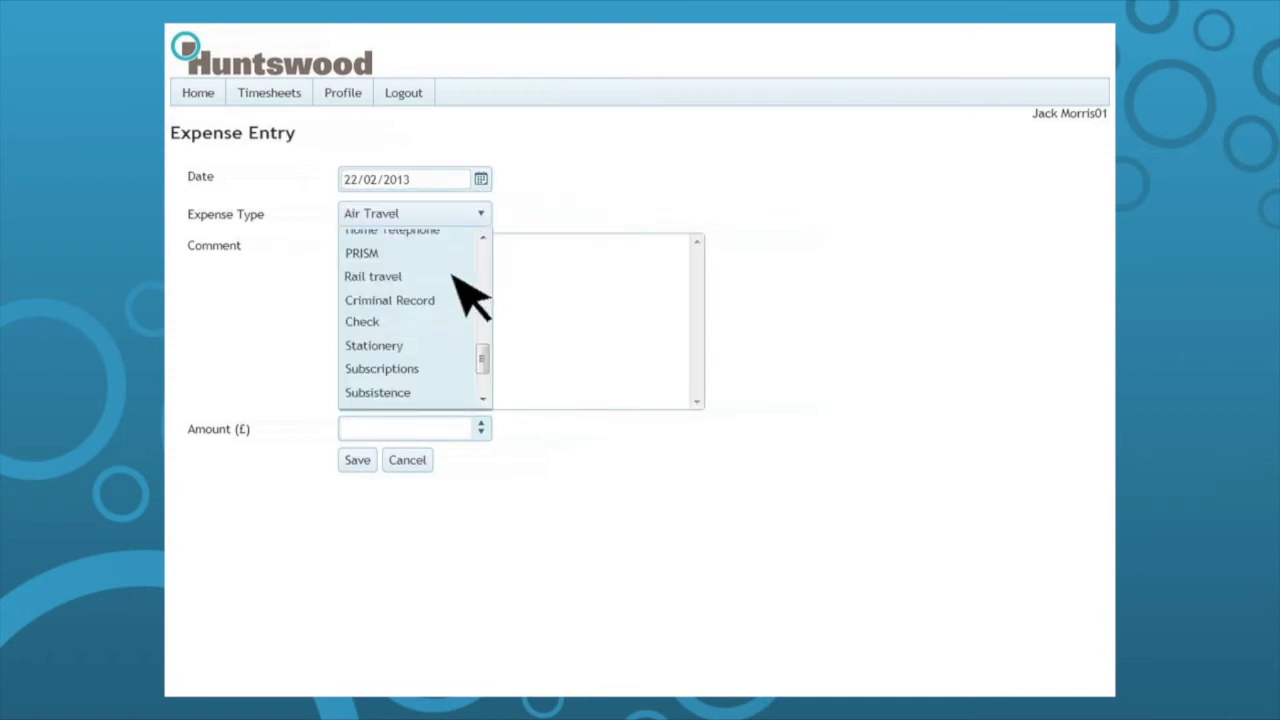
pyautogui.click(453, 277)
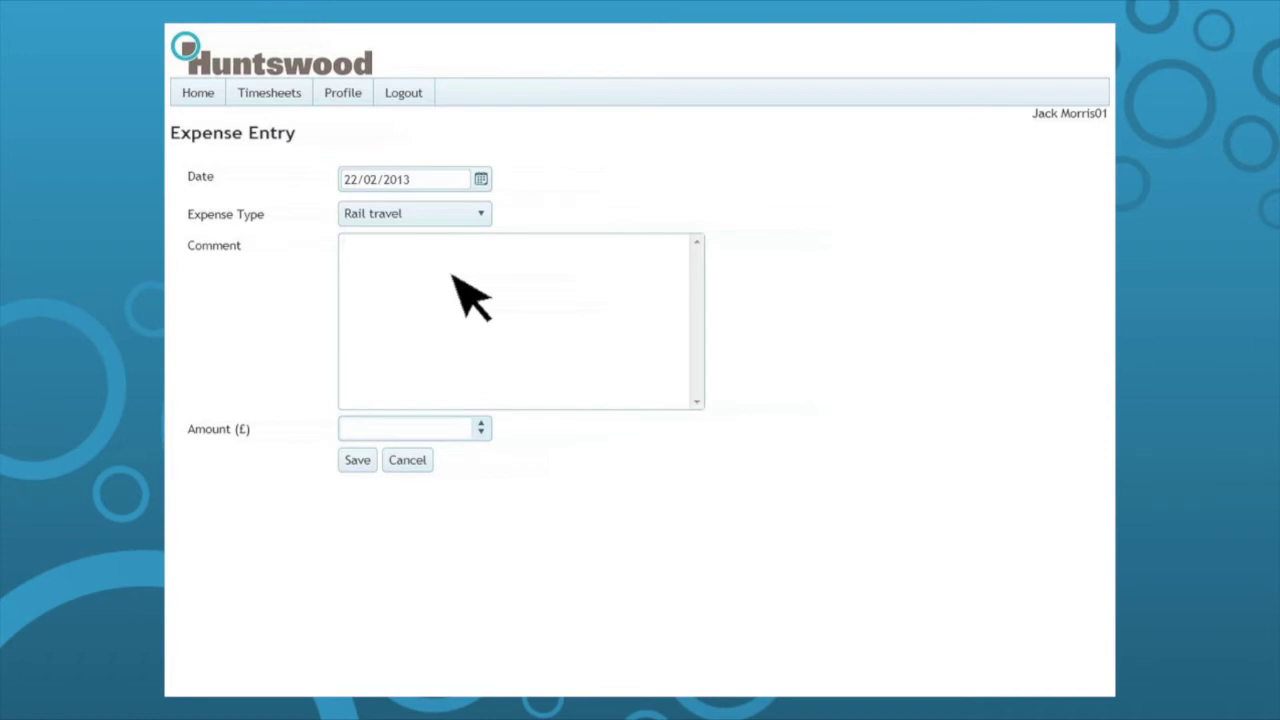
pyautogui.click(453, 277)
pyautogui.write('Reading to Newcastle')
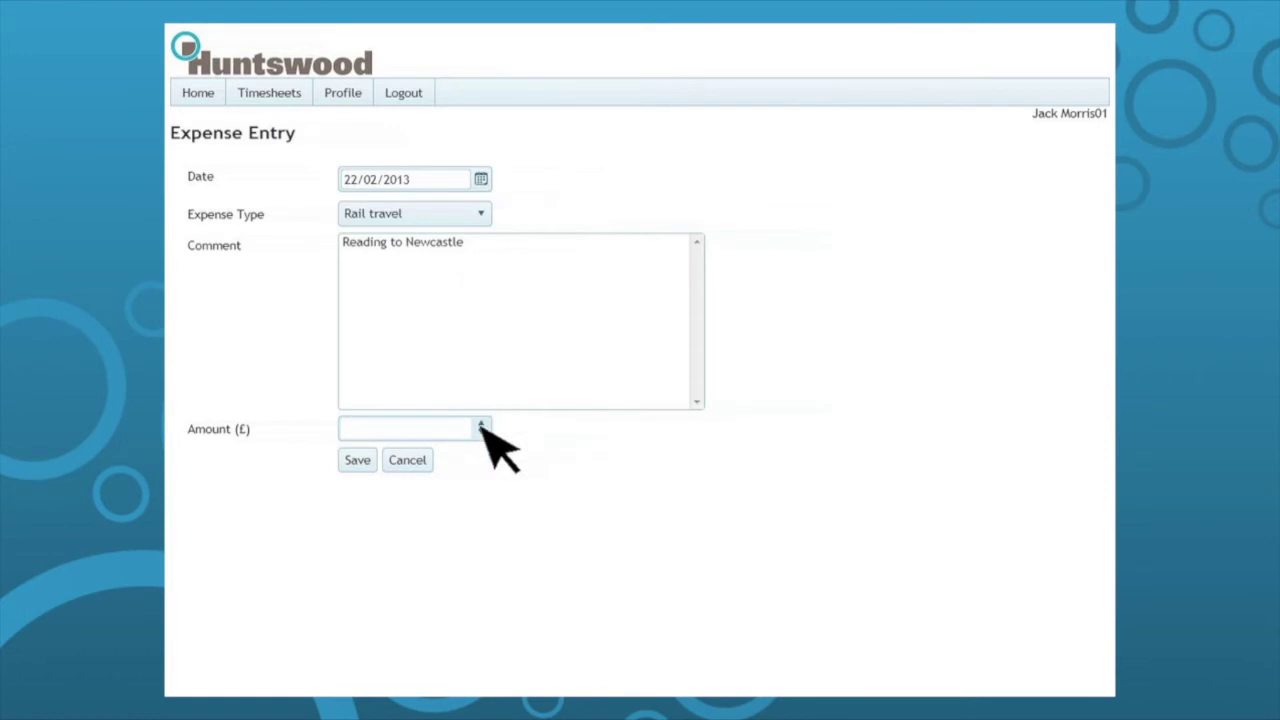
pyautogui.write('00.00')
pyautogui.click(358, 462)
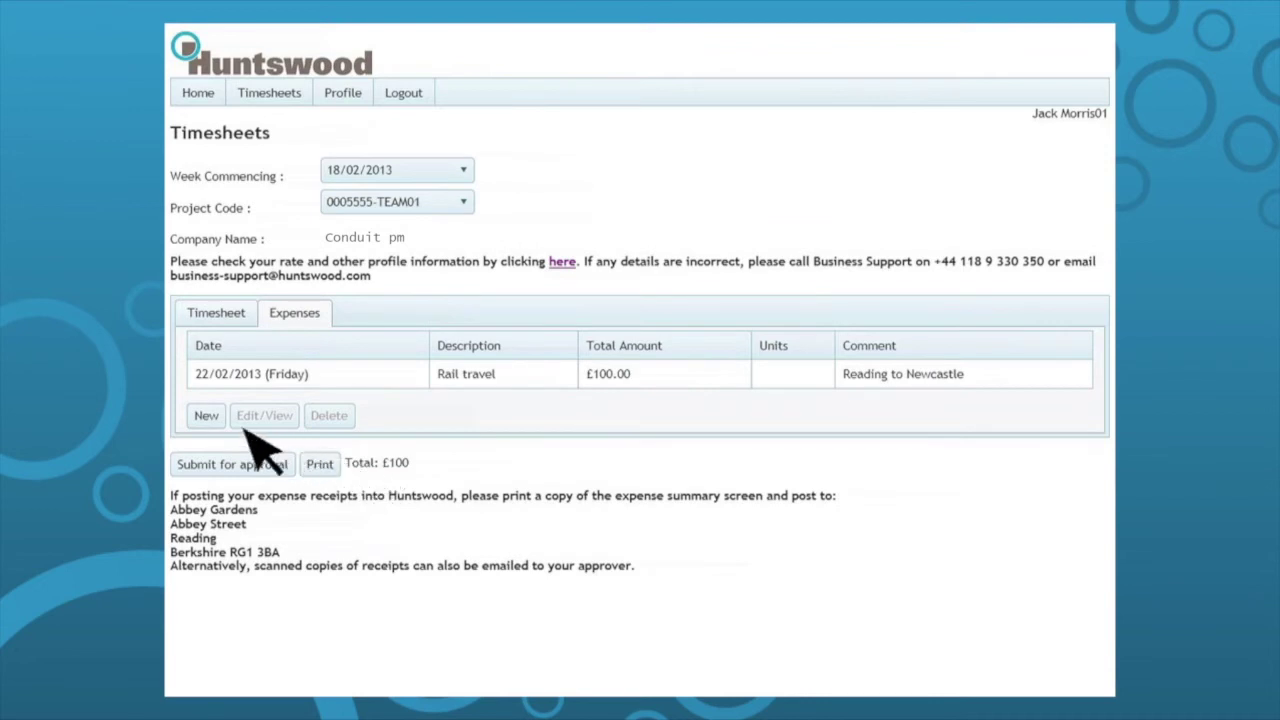
# Create a Mileage 45p claim commented 'Reading to Bristol' for 81.00 units and save it.
pyautogui.click(208, 416)
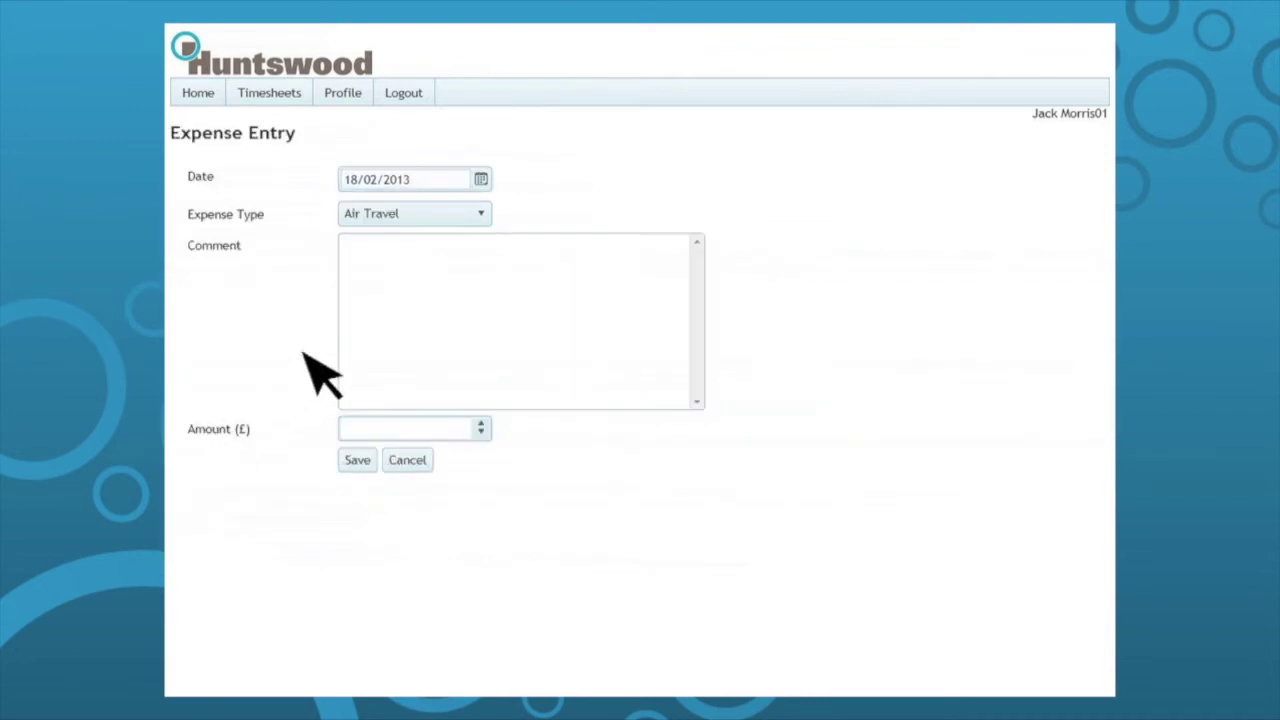
pyautogui.click(482, 220)
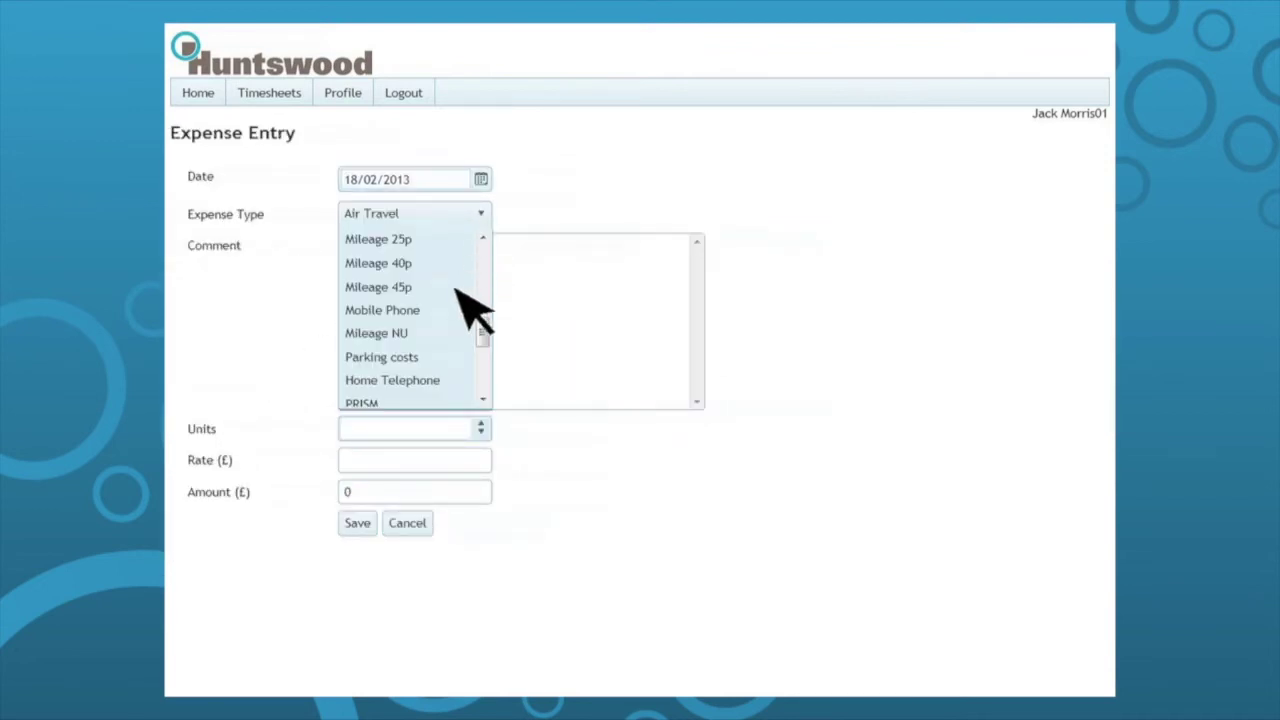
pyautogui.click(458, 287)
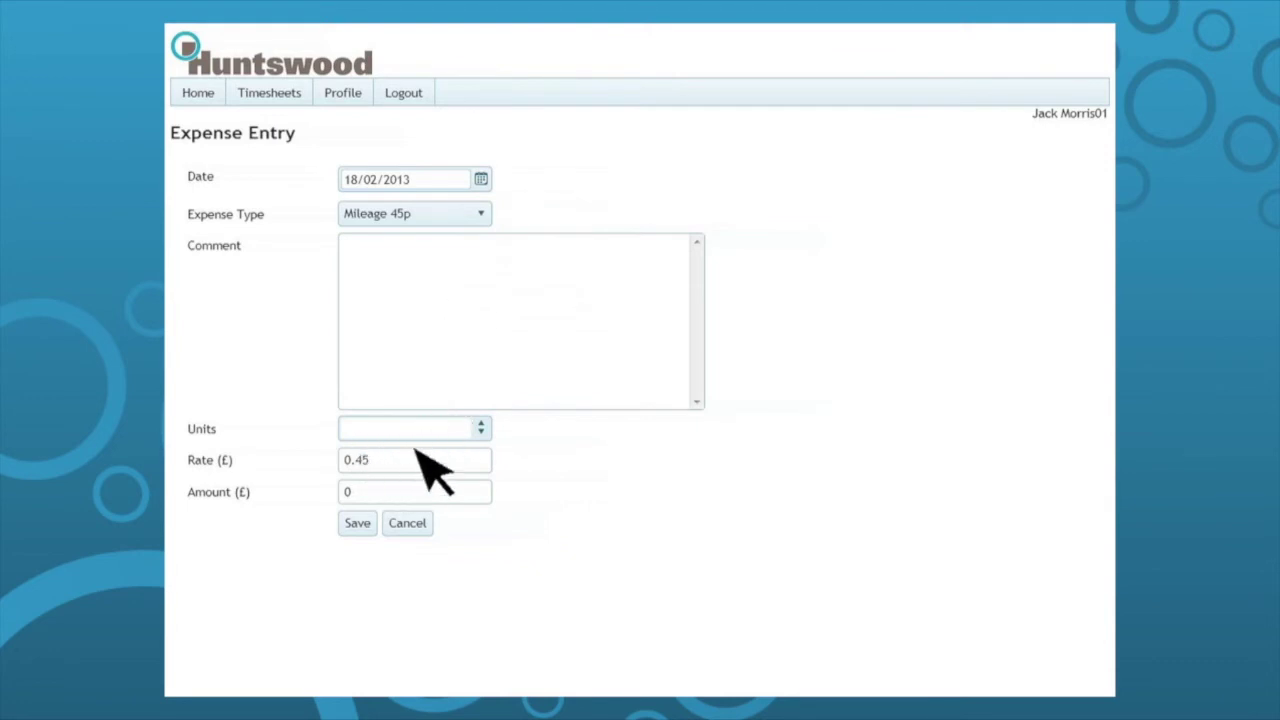
pyautogui.click(457, 287)
pyautogui.write('Reading to Bristol')
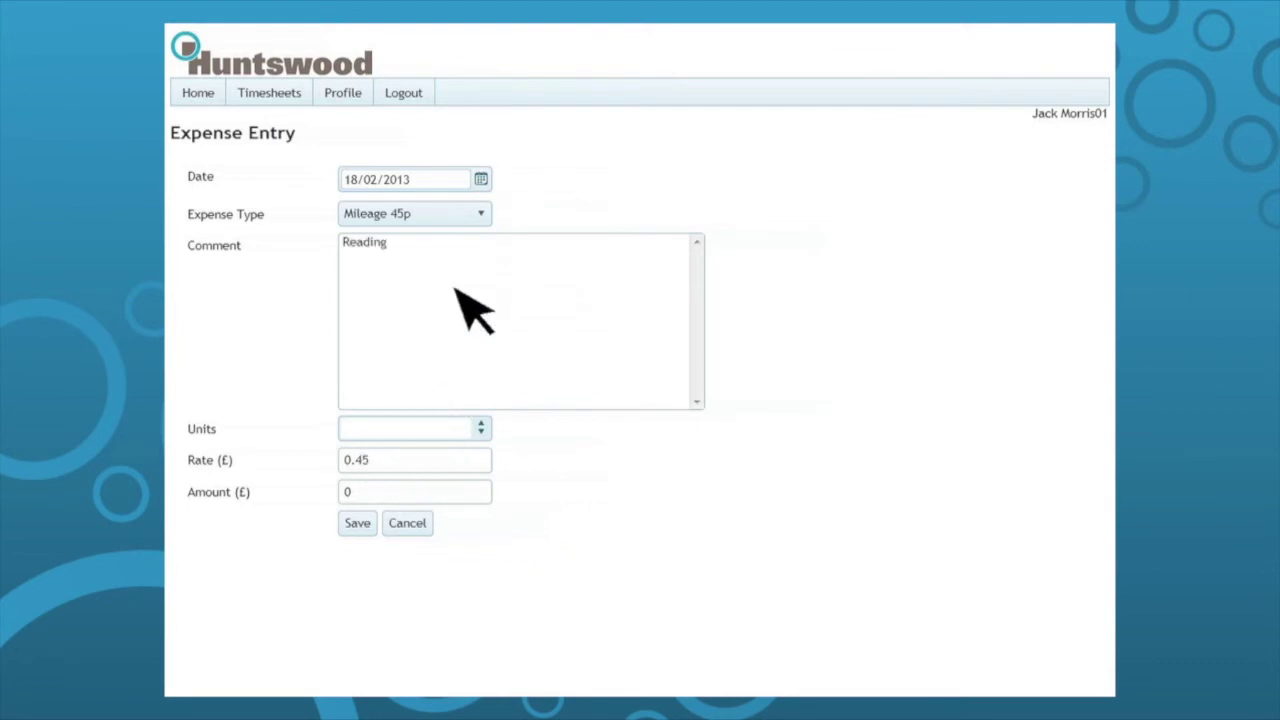
pyautogui.click(441, 430)
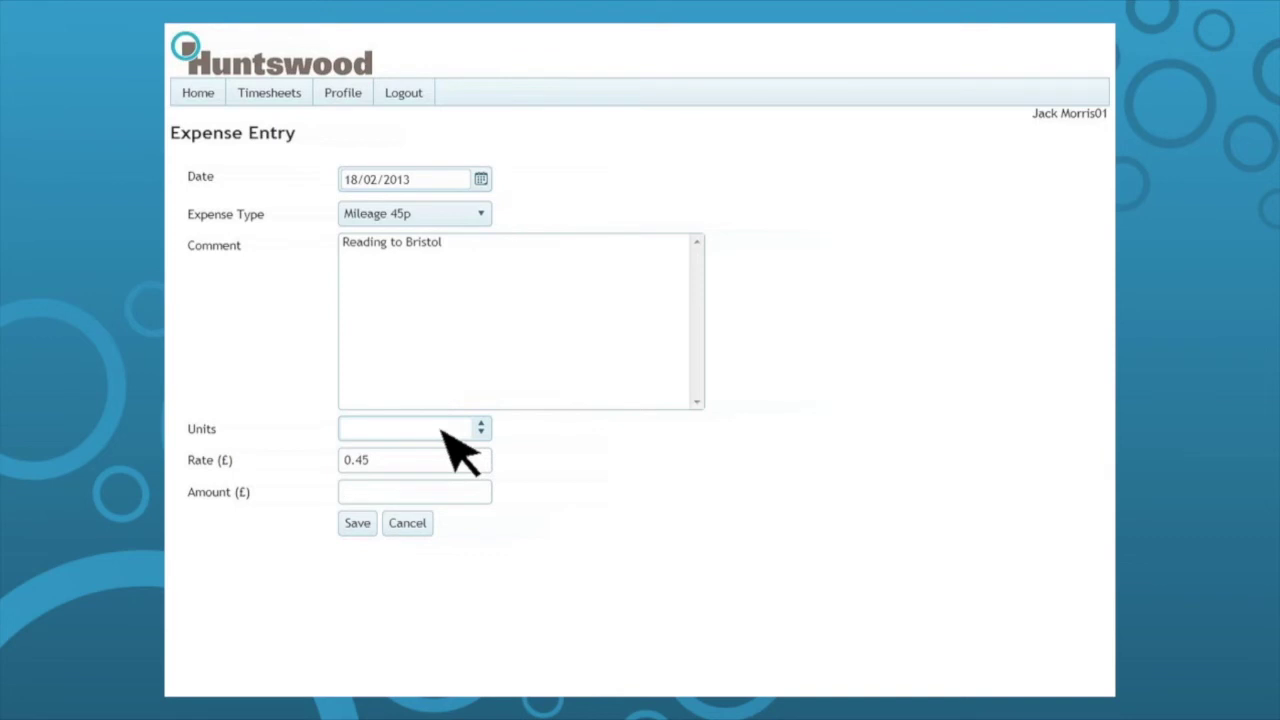
pyautogui.write('81.00')
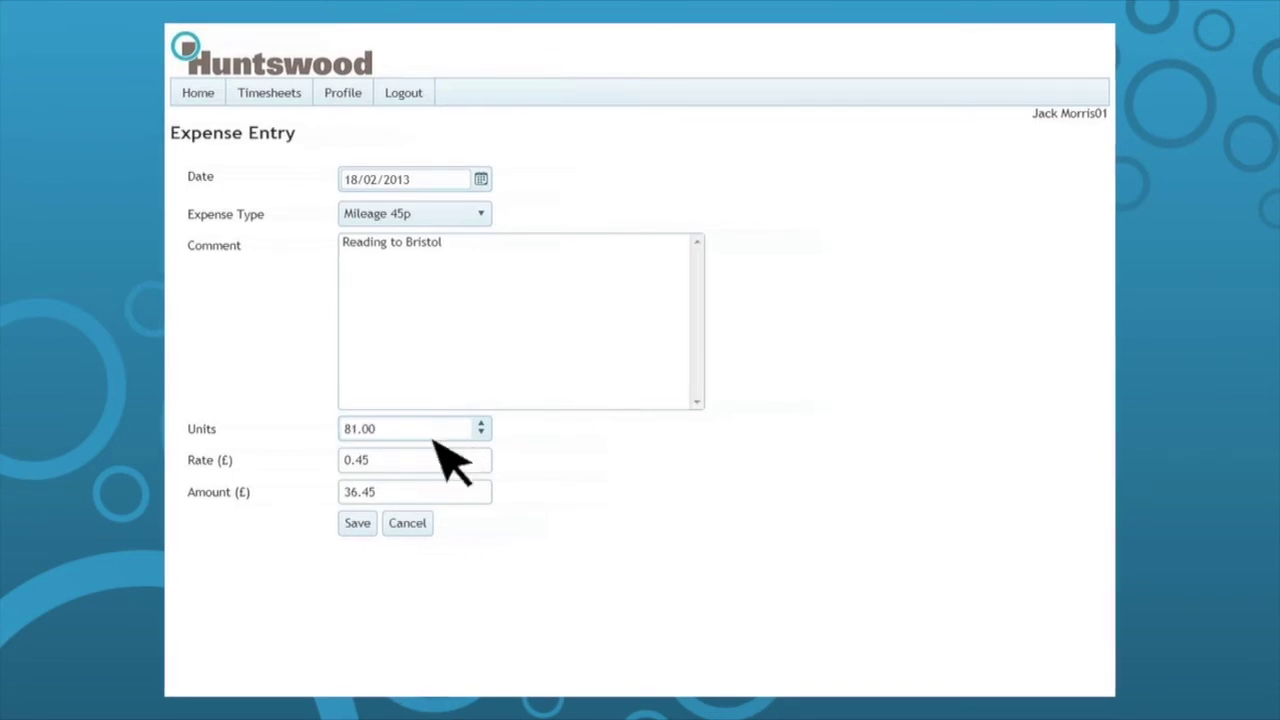
pyautogui.click(358, 524)
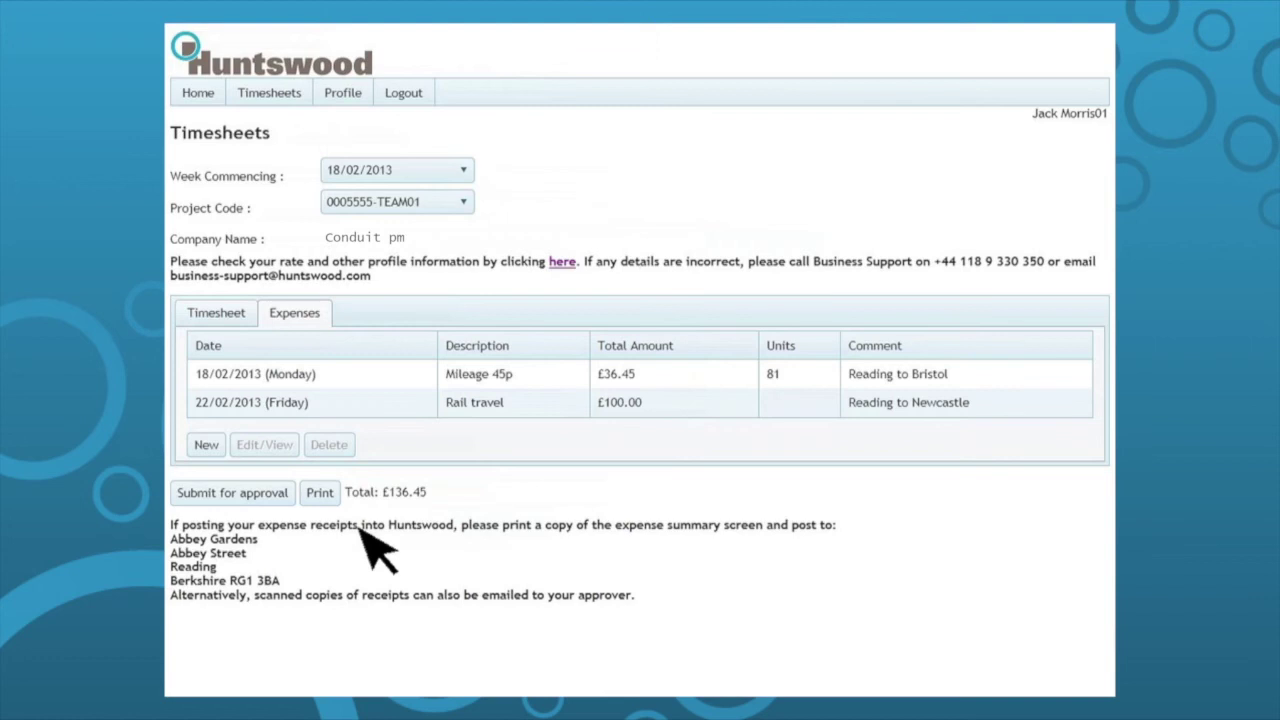
# Submit the timesheet for approval, accepting the fewer-than-five-days check and the expense warning.
pyautogui.click(240, 314)
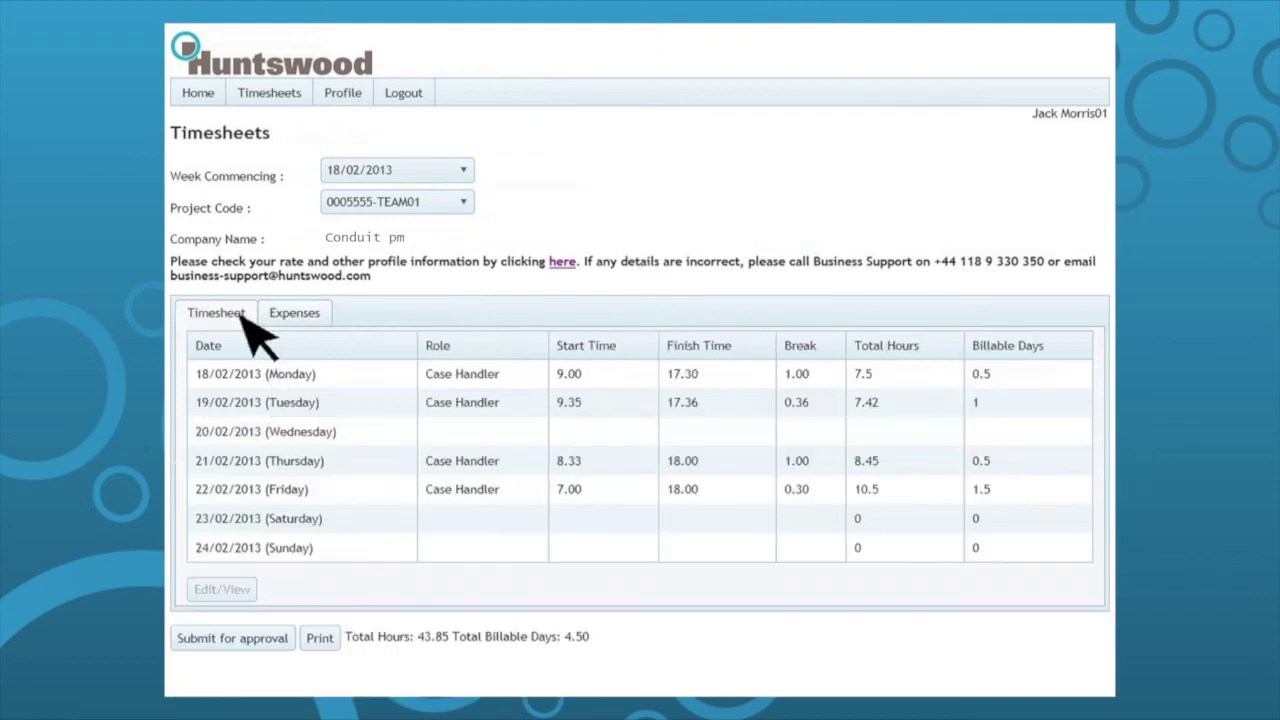
pyautogui.click(243, 640)
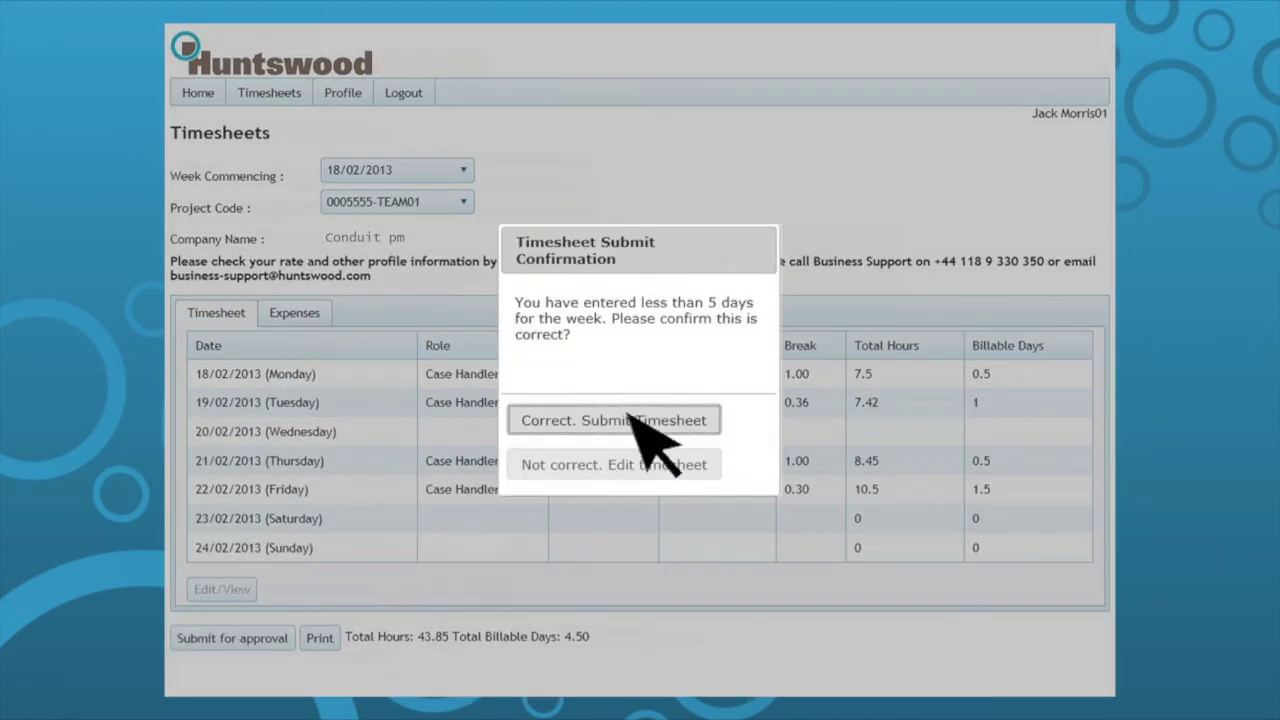
pyautogui.click(633, 416)
pyautogui.click(640, 468)
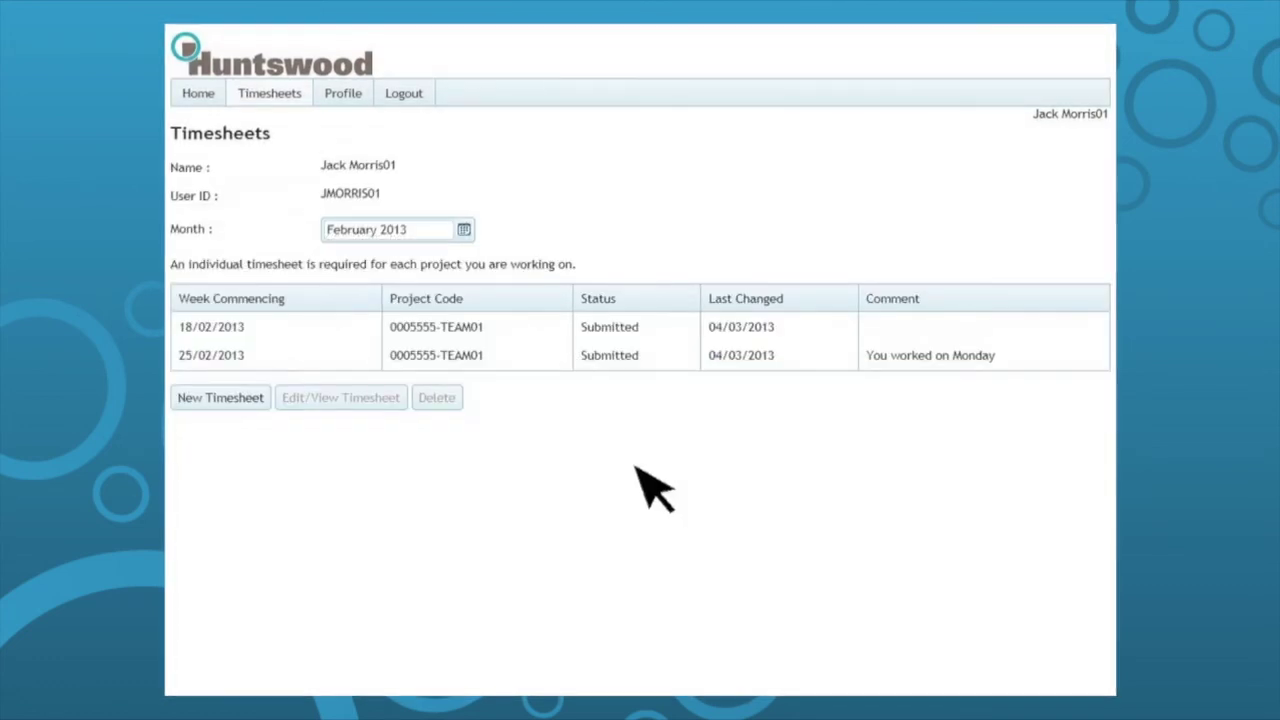